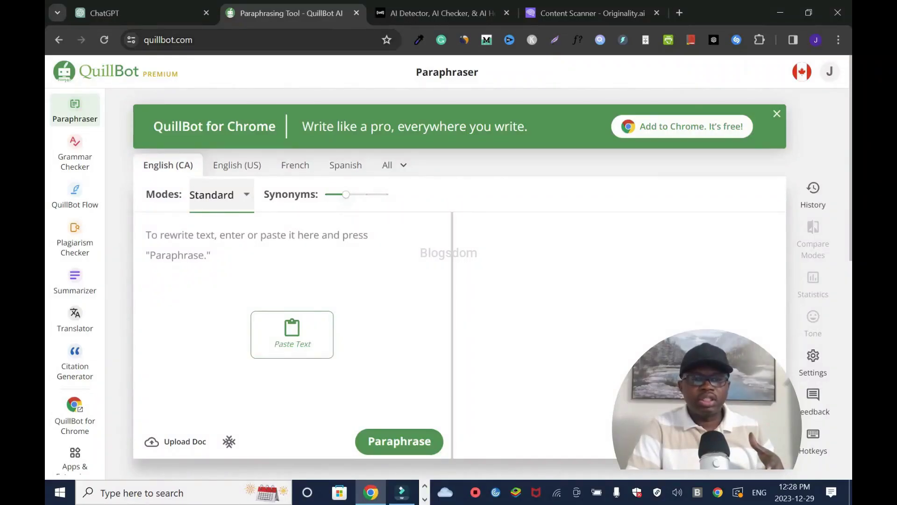
Look over the Undetectable AI humanizer page and the Originality.ai content scanner page.
key("ctrl+Tab")
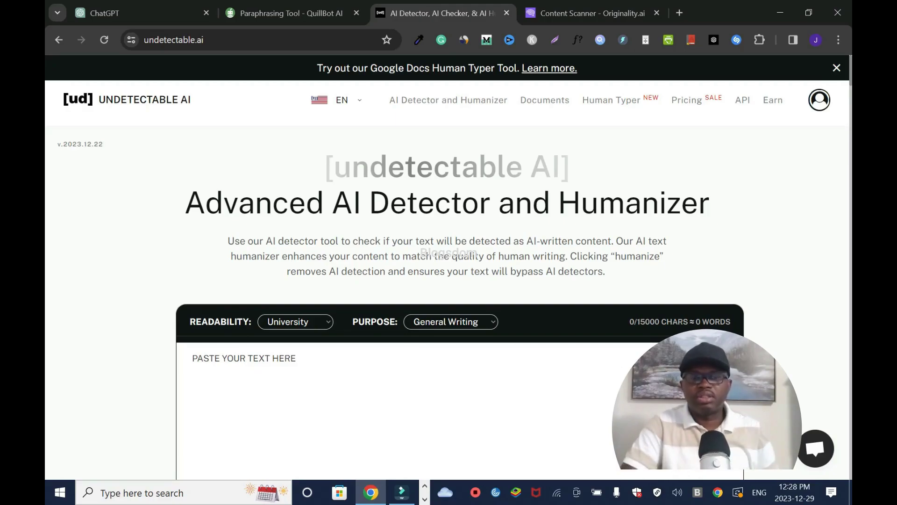
key("ctrl+Tab")
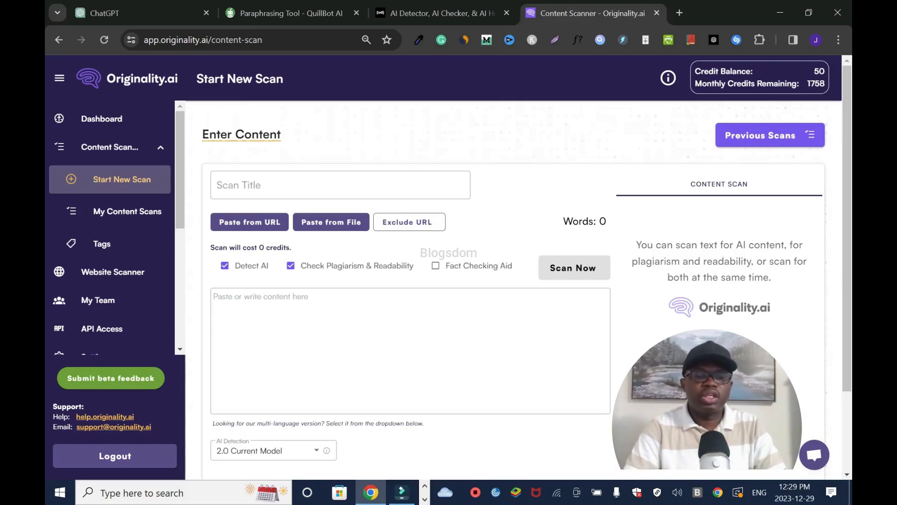
Switch to ChatGPT and enter the prompt: Write a 300-word on "How to Make Money with Dropshipping?".
key("ctrl+shift+Tab")
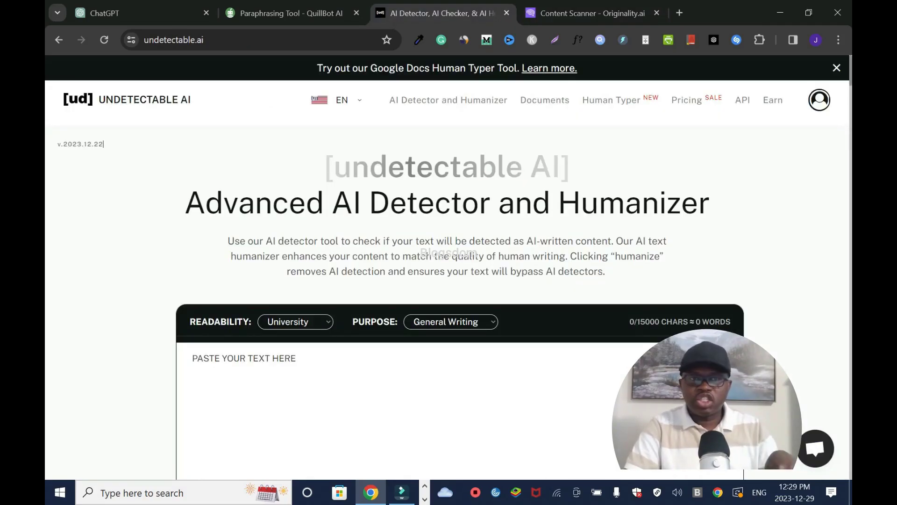
key("ctrl+shift+Tab")
key("ctrl+shift+Tab")
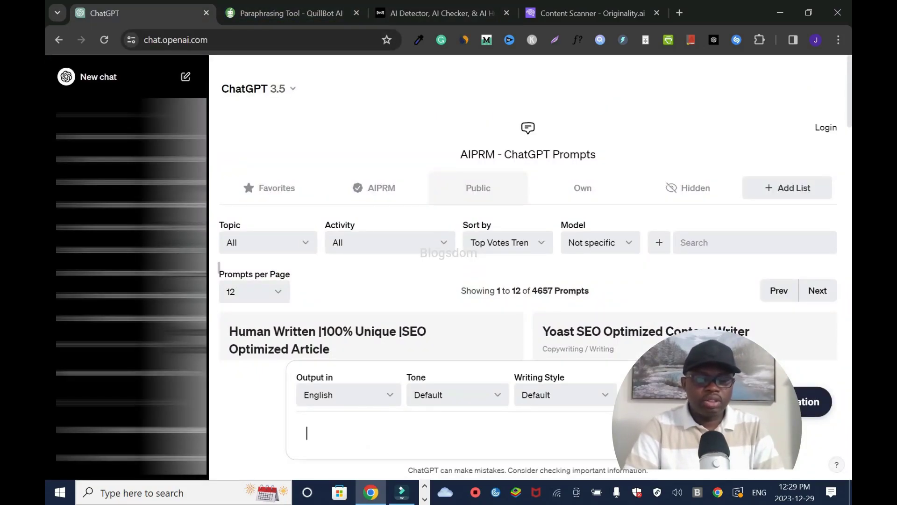
type("Write")
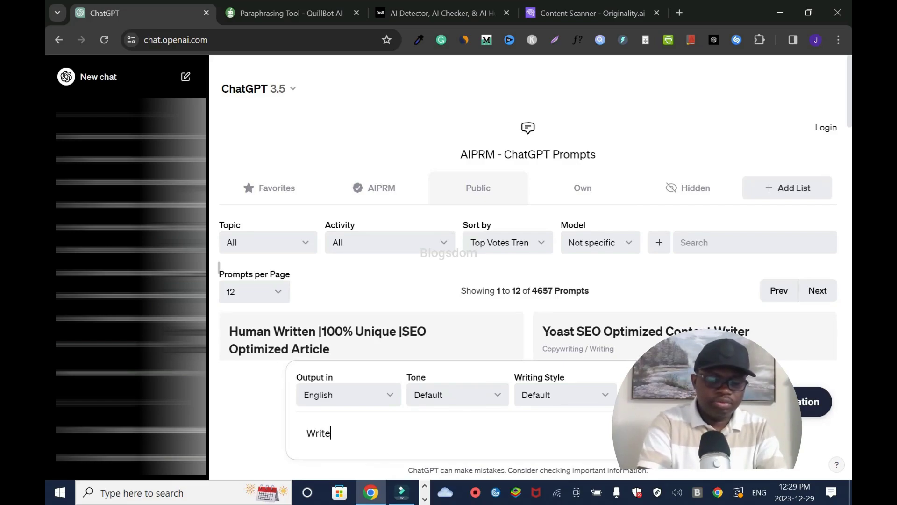
type(" a 300-w")
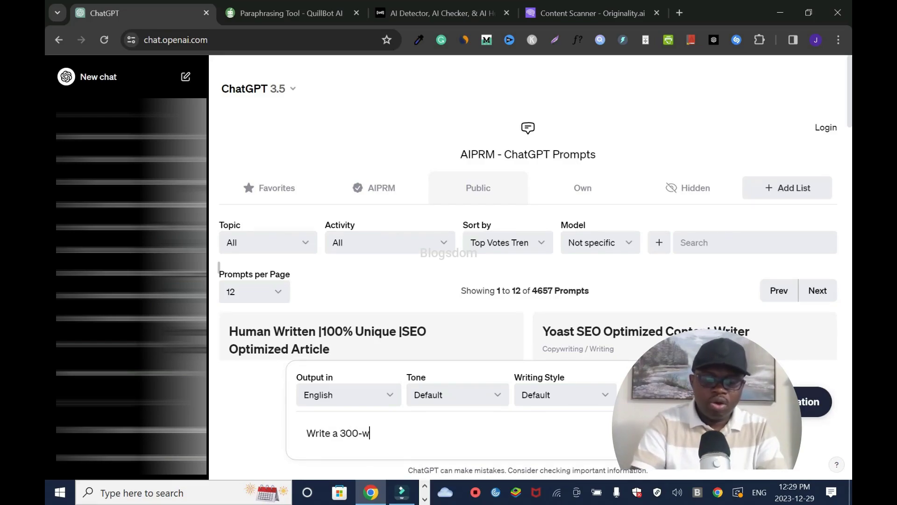
type("ord on \"How")
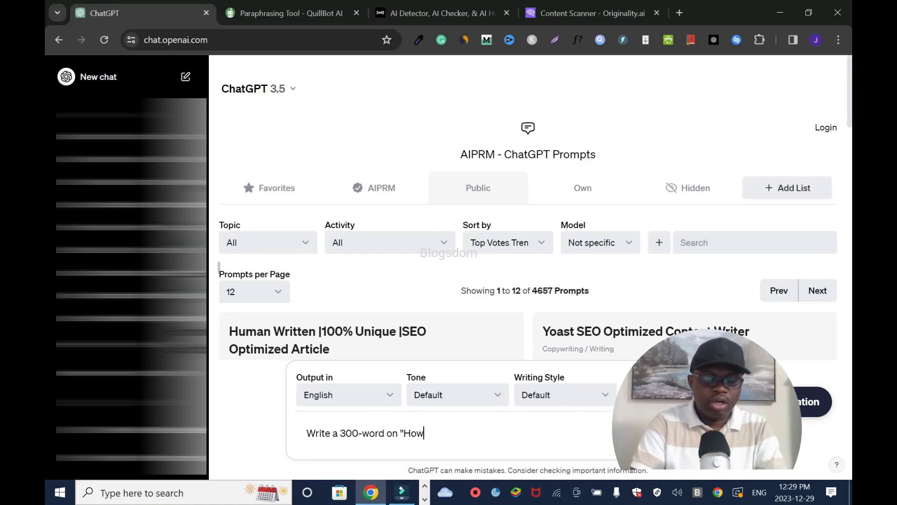
type(" to Make Mo")
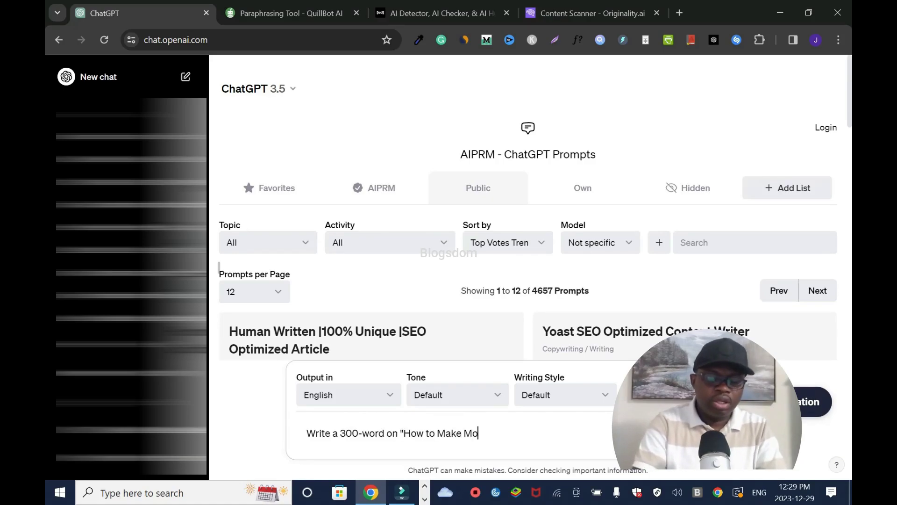
type("ney with D")
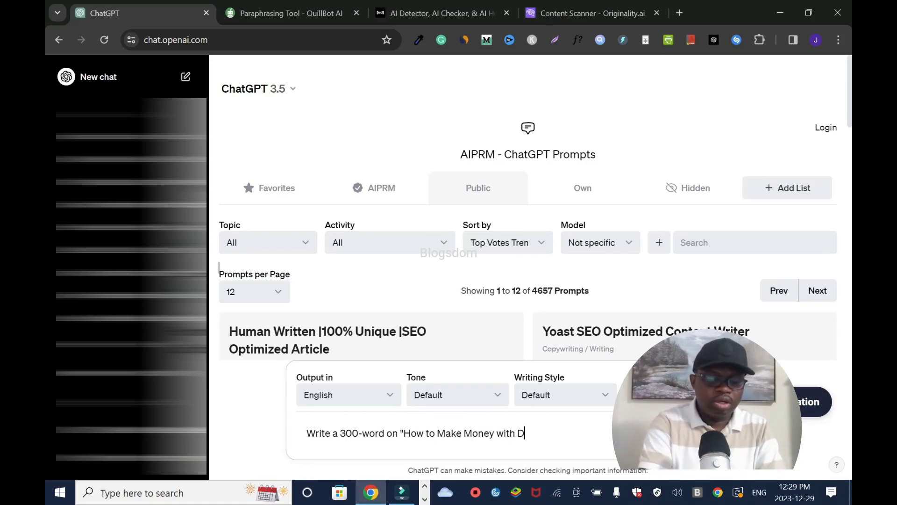
type("ropshipping?\"")
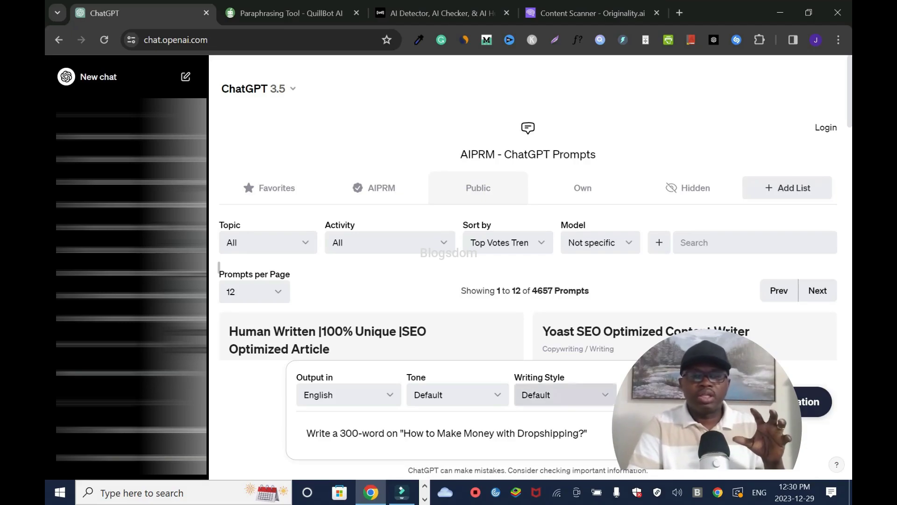
Glance at the Originality.ai scanner, return to ChatGPT and submit the dropshipping prompt.
left_click(592, 13)
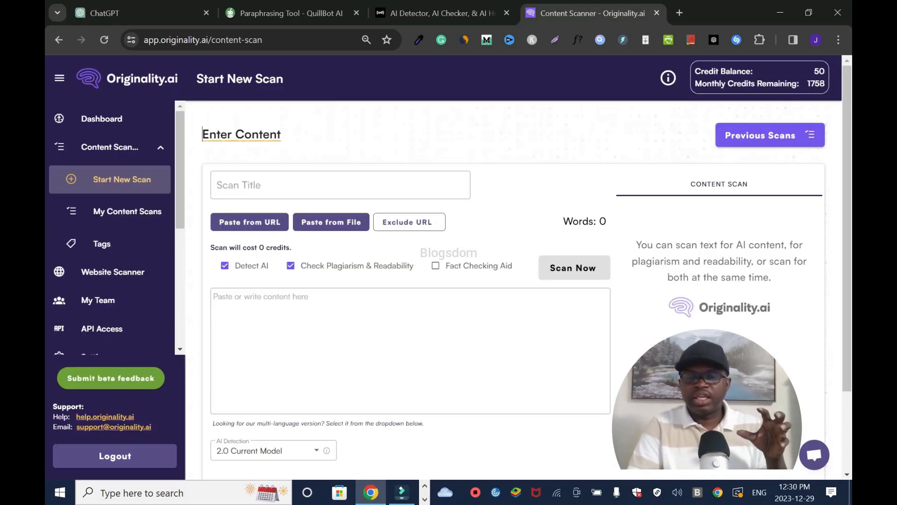
key("ctrl+1")
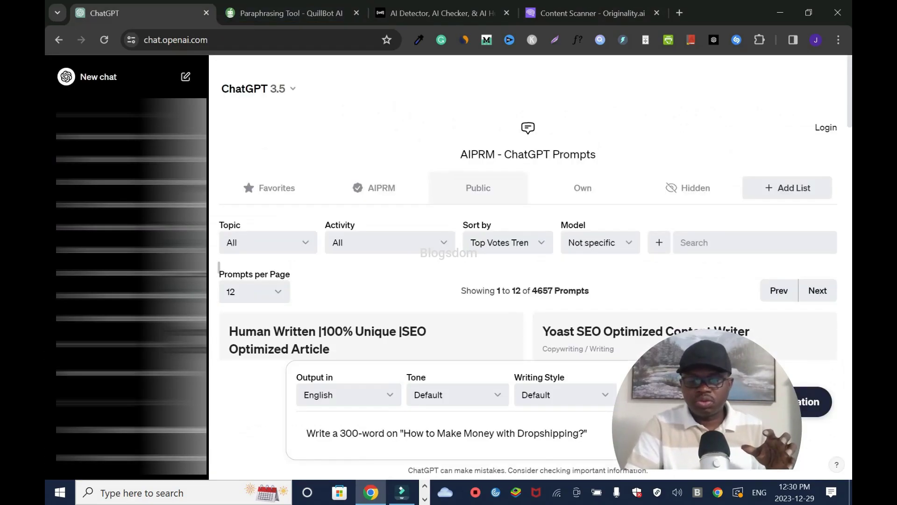
left_click(753, 441)
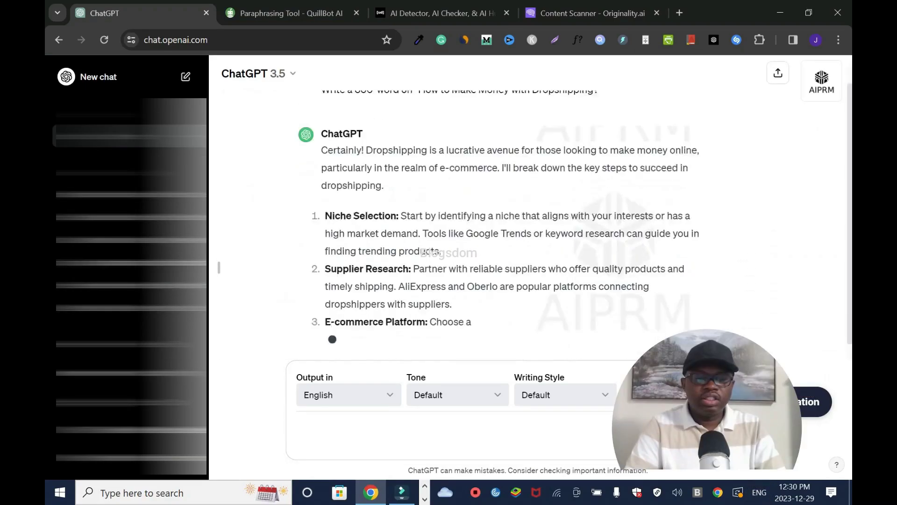
Copy ChatGPT's response from "Dropshipping is a lucrative avenue" through "Best of luck!".
scroll(509, 215, "up", 10)
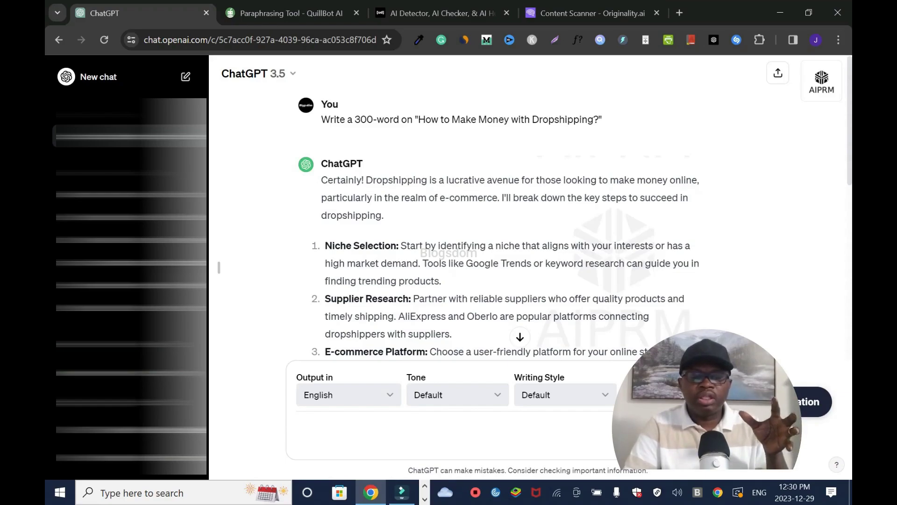
left_click_drag(366, 180, 596, 306)
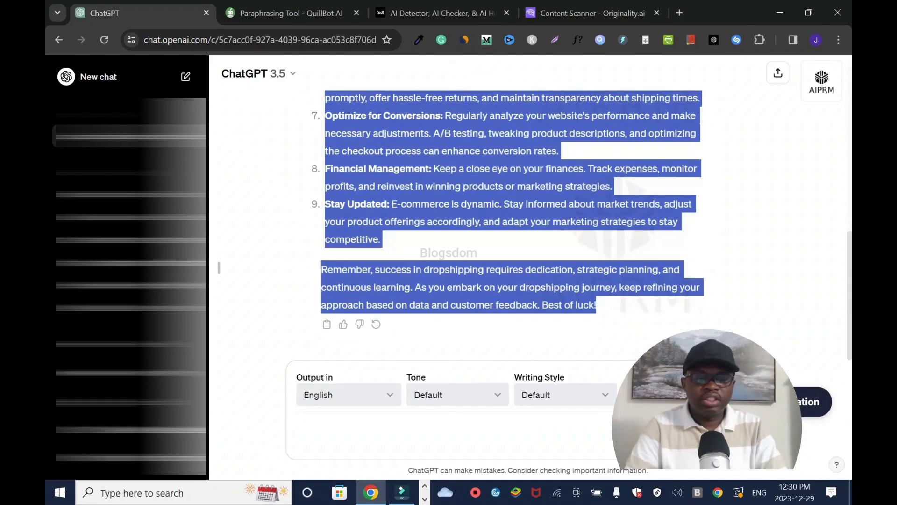
right_click(575, 291)
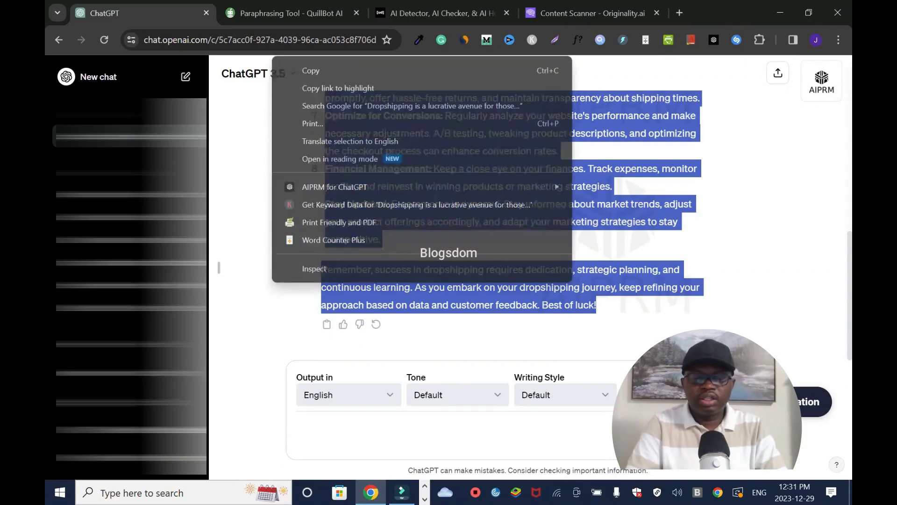
left_click(322, 70)
In Originality.ai, turn off Check Plagiarism & Readability, paste the copied ChatGPT article and scan it for AI content.
left_click(291, 14)
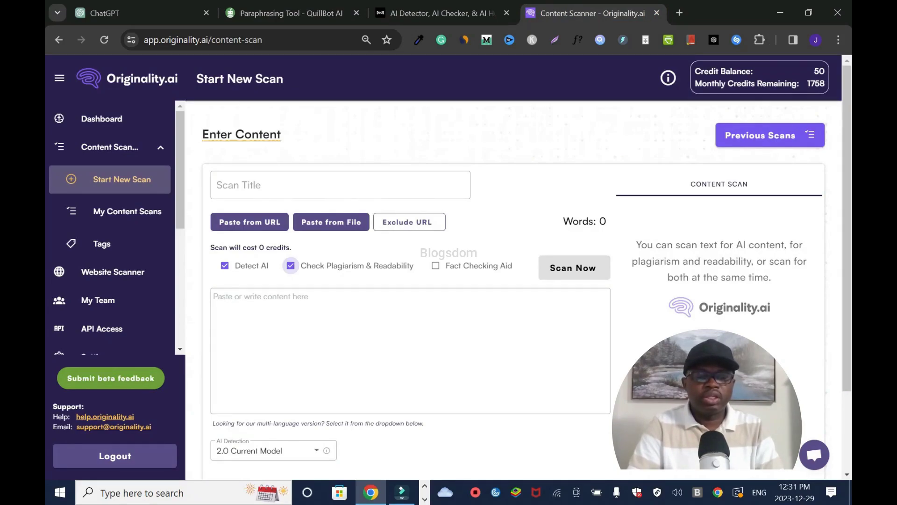
left_click(291, 265)
left_click(327, 327)
key("ctrl+v")
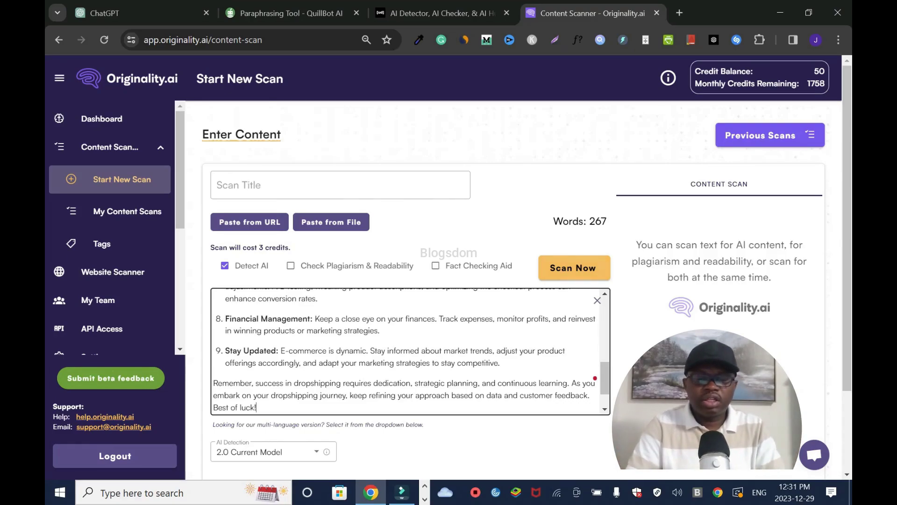
left_click(573, 267)
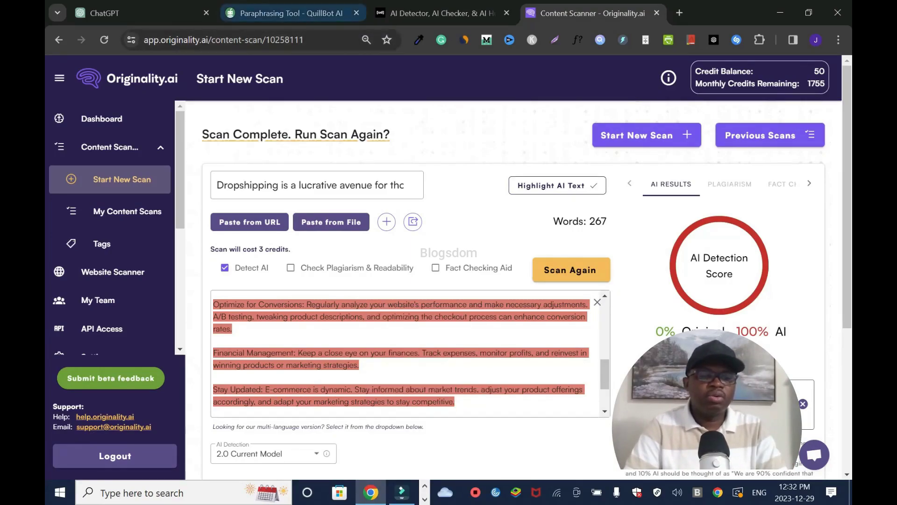
Switch to QuillBot, paste the ChatGPT article and paraphrase it in Standard mode.
left_click(291, 13)
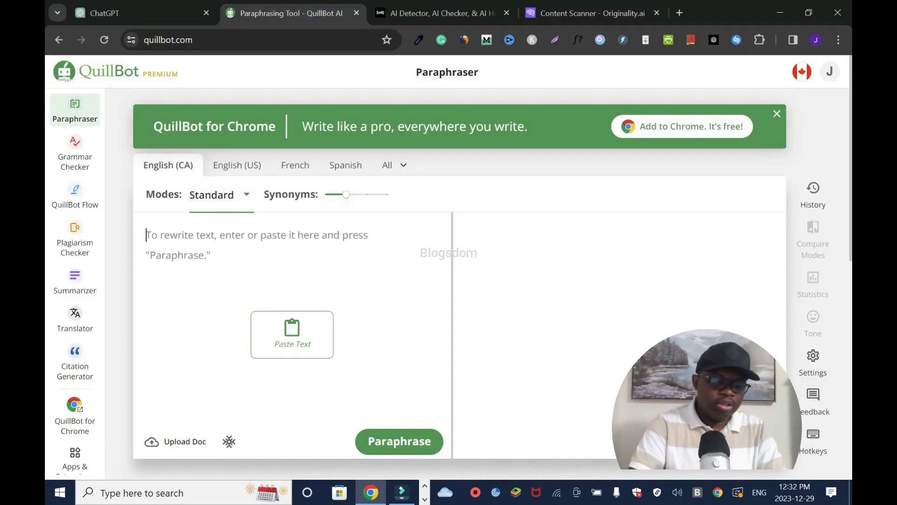
key("ctrl+v")
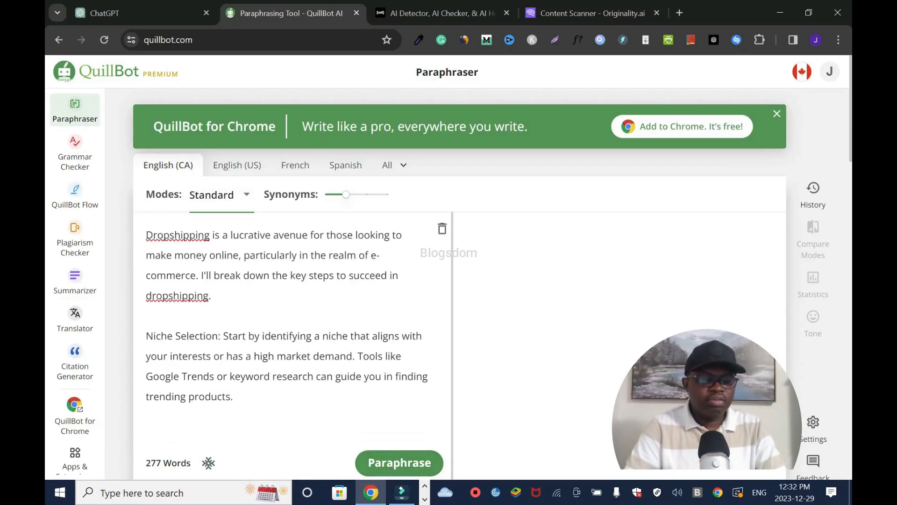
left_click(399, 463)
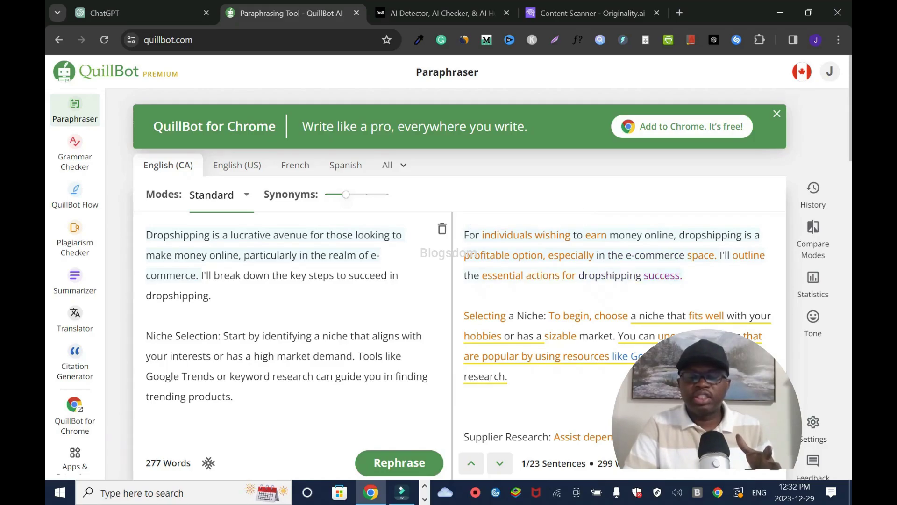
Copy the entire Standard-mode paraphrase, from "For individuals wishing" through "Wishing you luck!".
left_click_drag(464, 235, 552, 472)
scroll(619, 283, "down", 10)
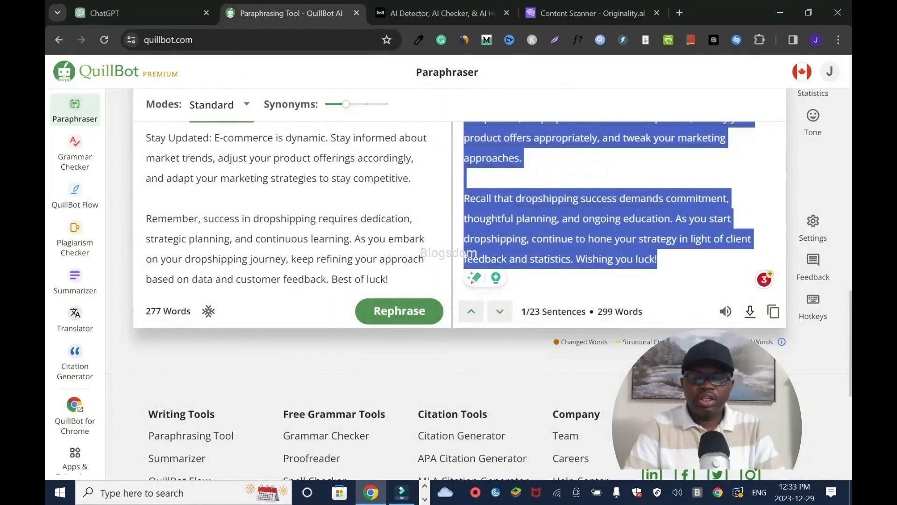
right_click(659, 214)
left_click(495, 273)
Open a new Originality.ai scan in a separate browser tab, turn off Check Plagiarism & Readability, paste the Standard paraphrase and scan it.
left_click(592, 13)
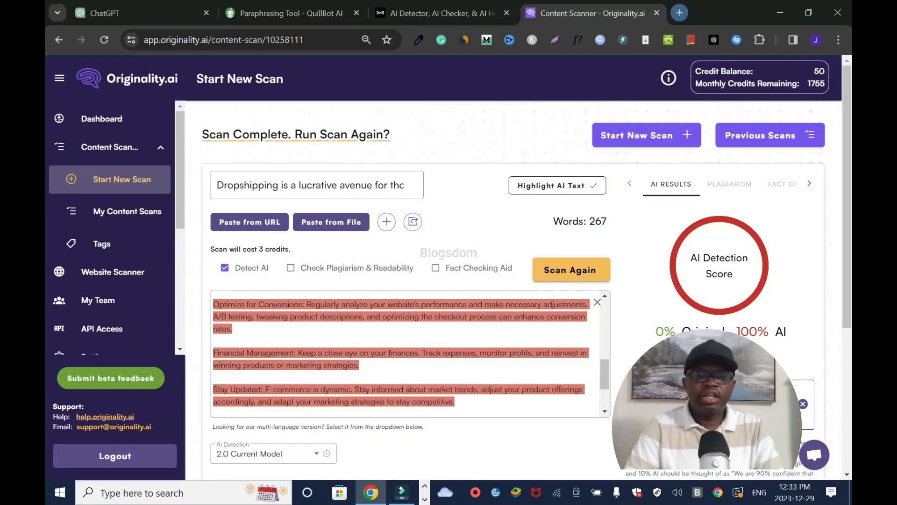
left_click(680, 12)
left_click(591, 328)
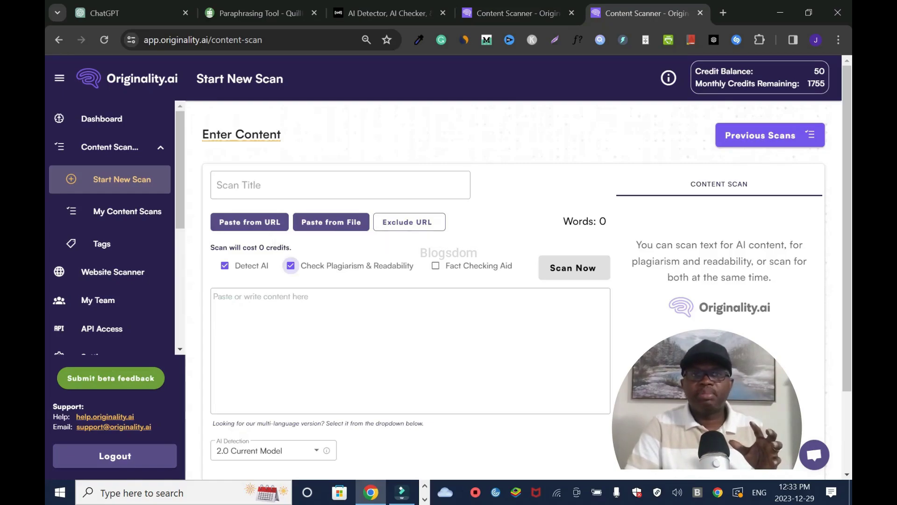
left_click(291, 265)
key("ctrl+v")
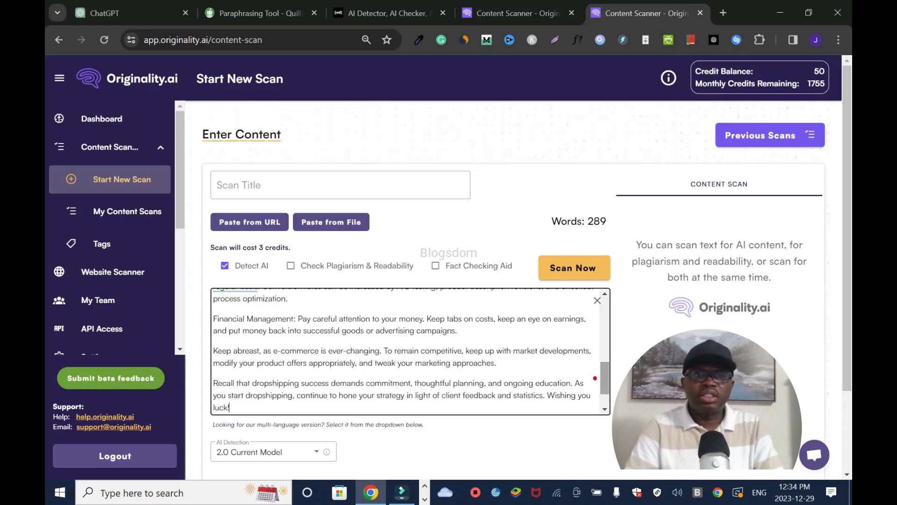
scroll(406, 351, "up", 5)
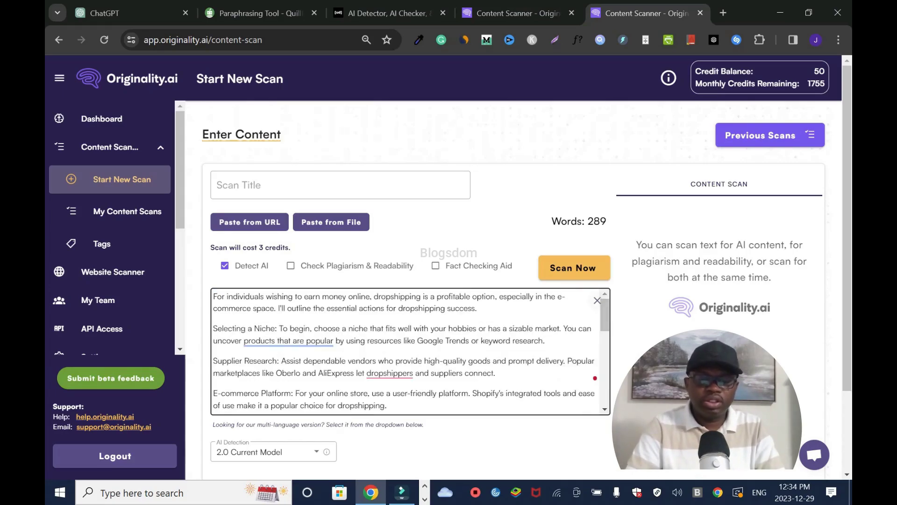
scroll(405, 351, "down", 5)
left_click(574, 268)
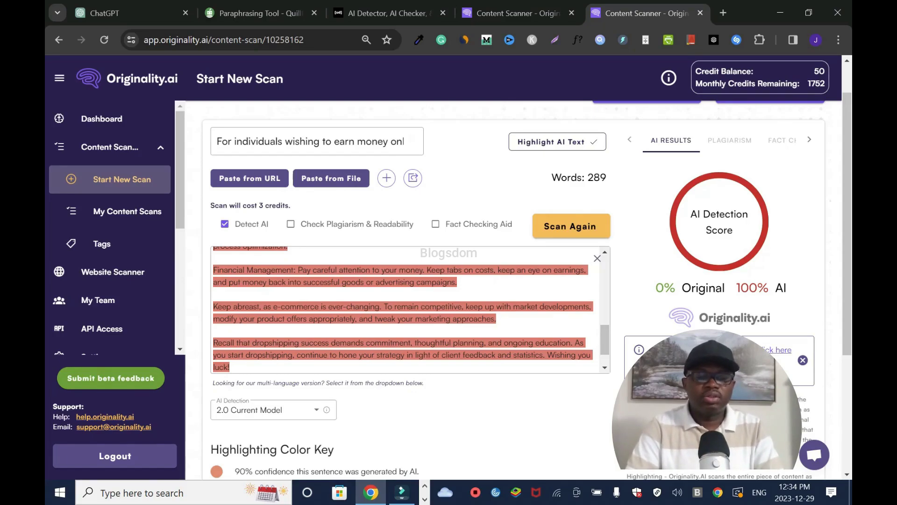
Return to QuillBot and paraphrase the article in Academic mode.
left_click(260, 13)
scroll(299, 234, "up", 15)
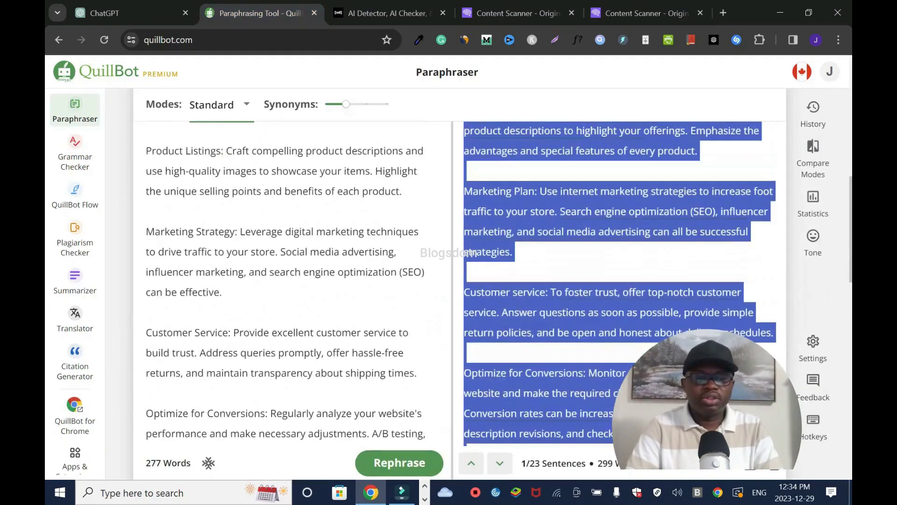
left_click(219, 195)
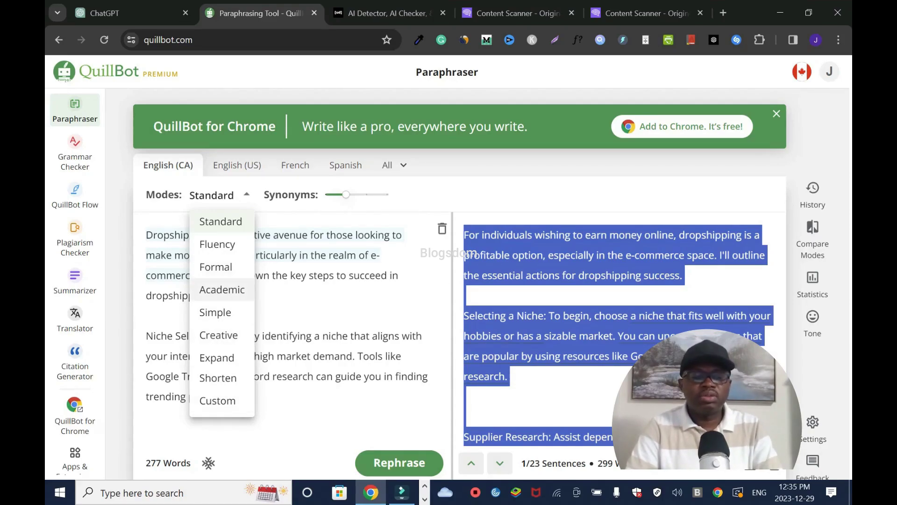
left_click(222, 289)
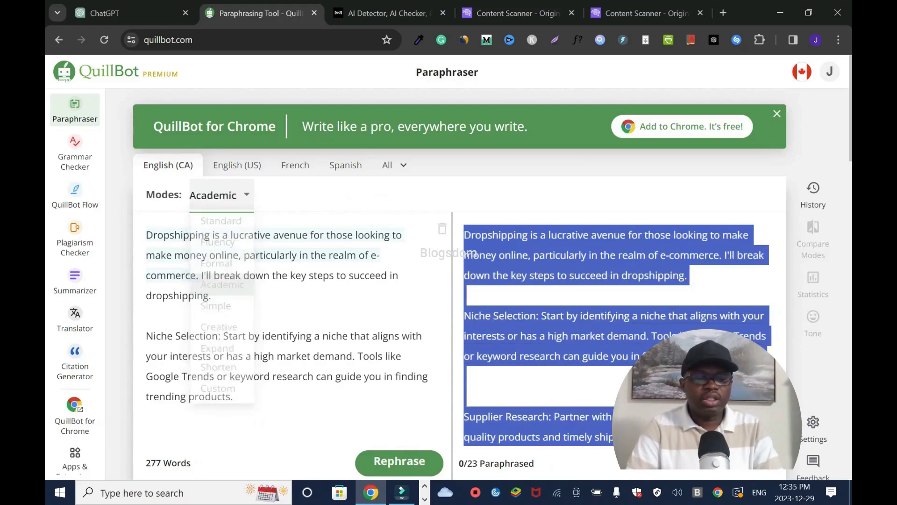
Copy the whole Academic-mode paraphrase, down to "Wishing you the utmost success!".
scroll(449, 280, "down", 10)
scroll(449, 280, "down", 5)
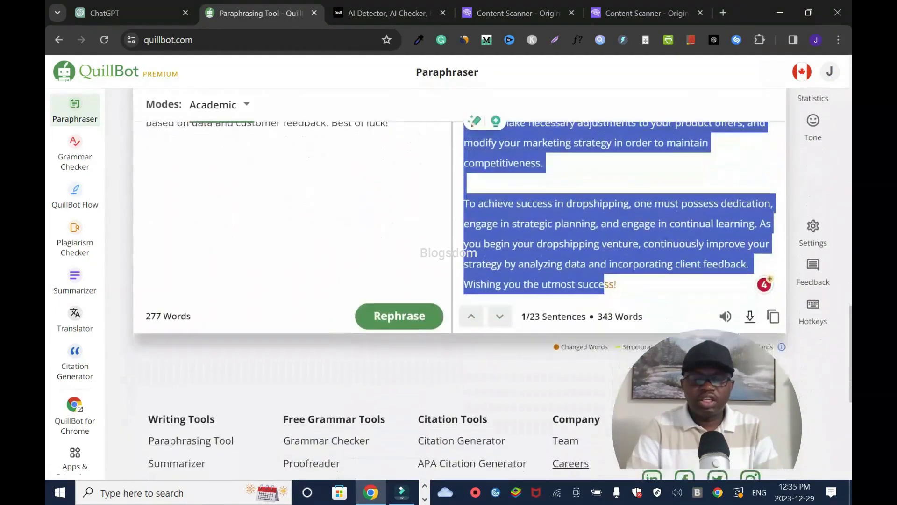
right_click(307, 227)
left_click(344, 285)
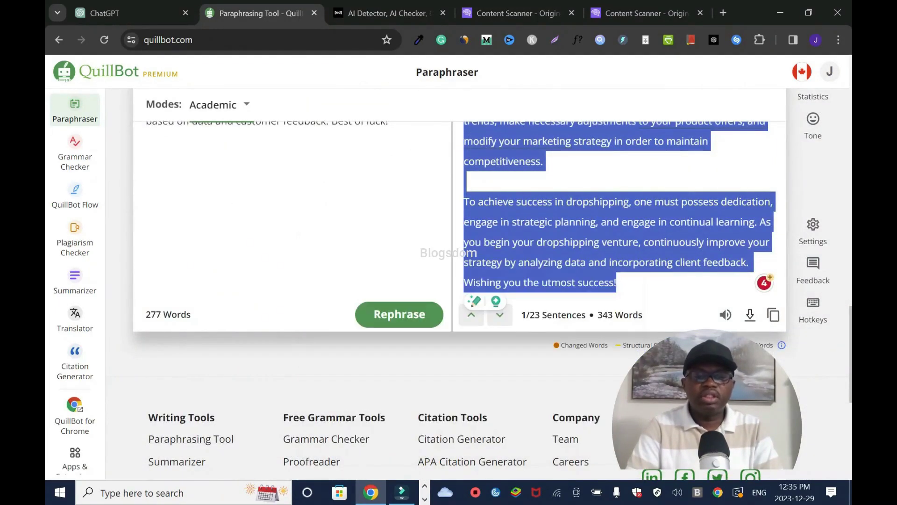
Return to the Originality.ai scan of the Standard paraphrase and delete all of its text.
left_click(645, 13)
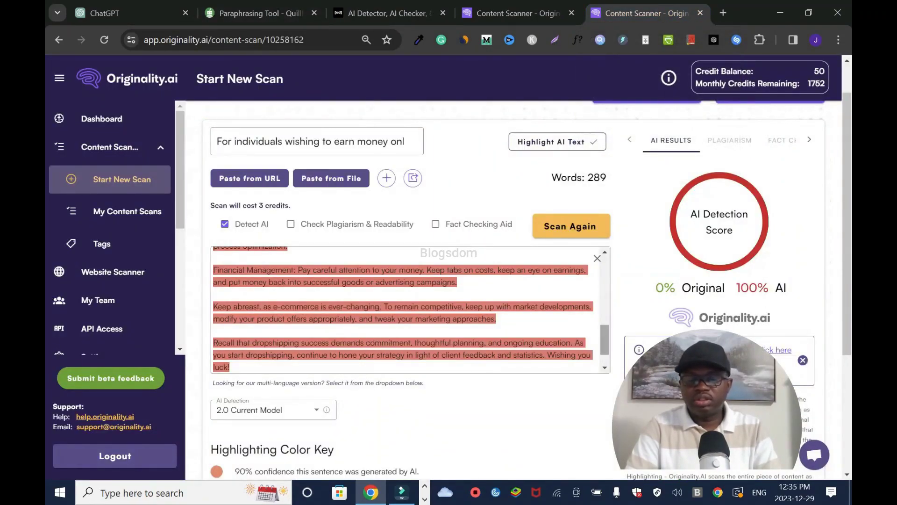
left_click_drag(604, 340, 605, 272)
key("ctrl+a")
key("BackSpace")
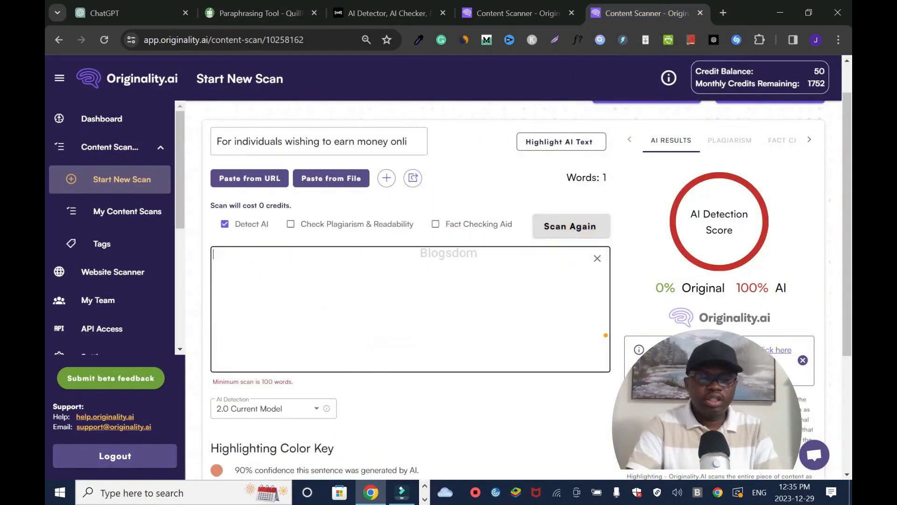
Go back to QuillBot and copy the whole Academic-mode paraphrase again.
left_click(261, 13)
right_click(204, 202)
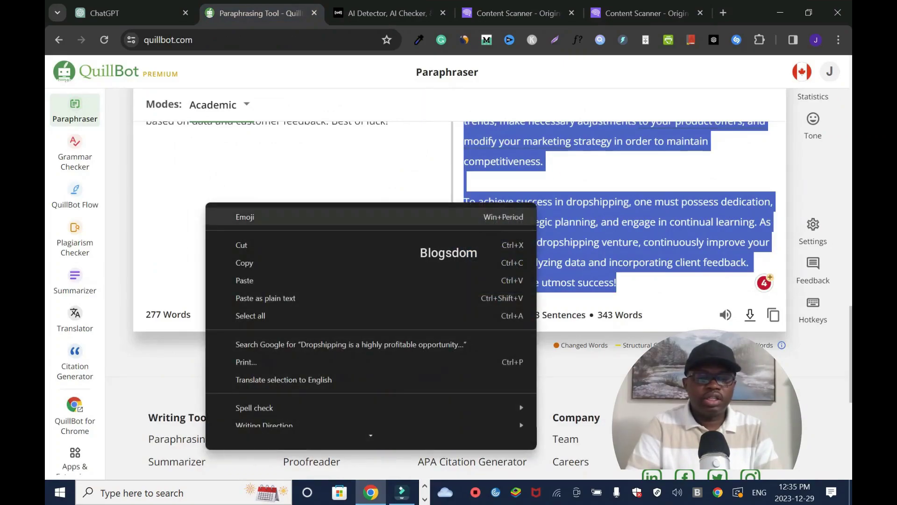
left_click(243, 262)
scroll(616, 280, "up", 10)
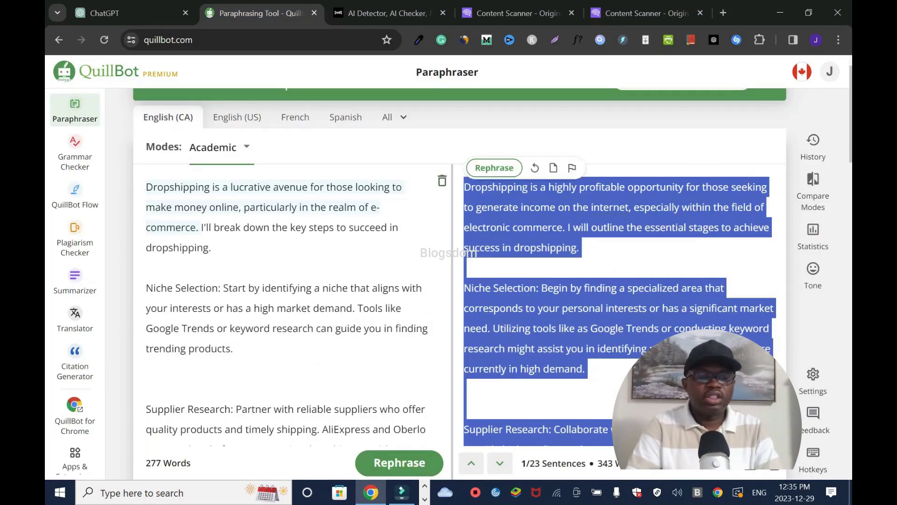
right_click(549, 213)
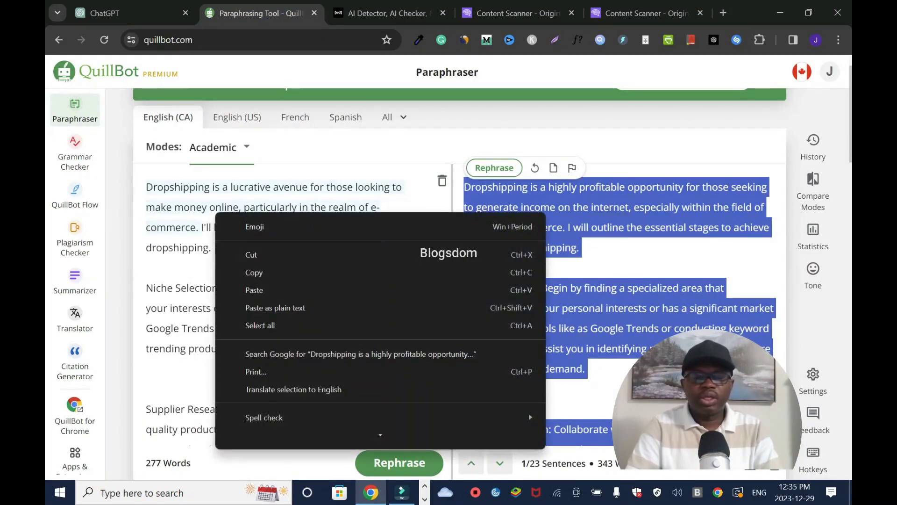
left_click(252, 272)
Paste the Academic-mode paraphrase into the emptied Originality.ai scan and run the scan again.
left_click(647, 13)
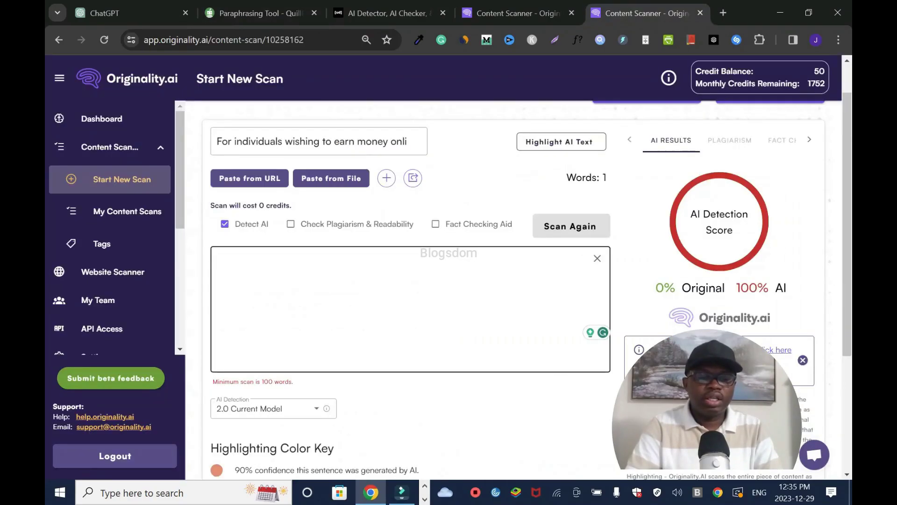
right_click(350, 270)
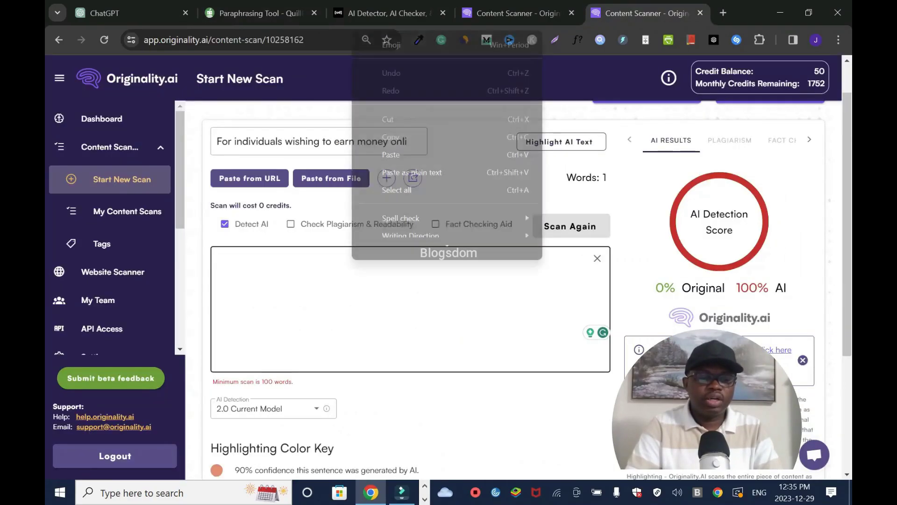
left_click(383, 170)
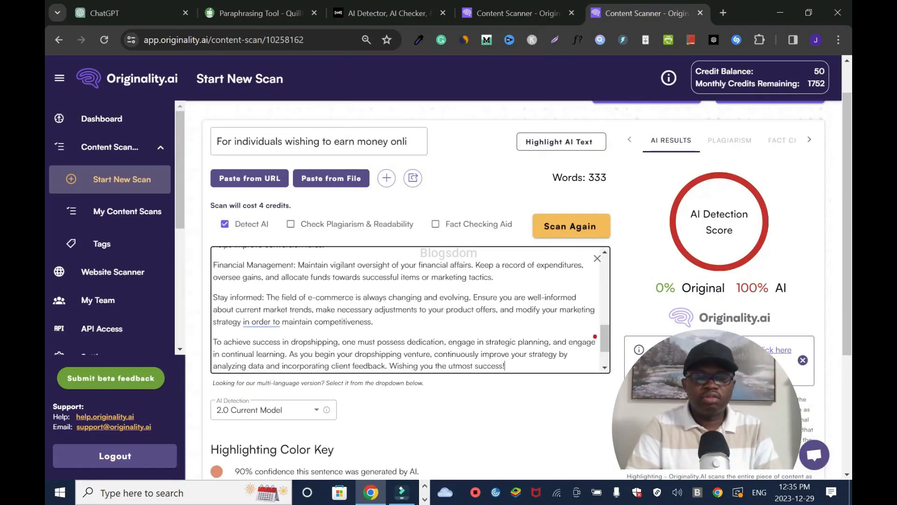
left_click_drag(605, 338, 605, 267)
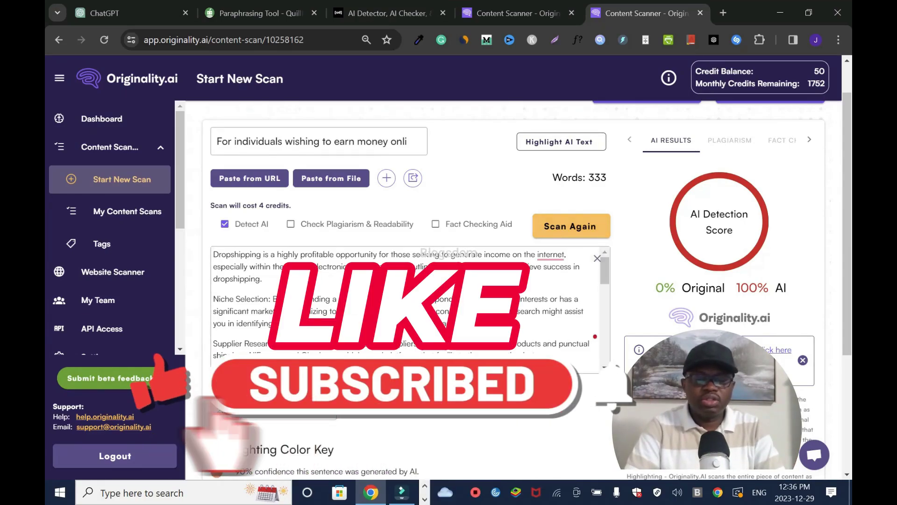
left_click(571, 227)
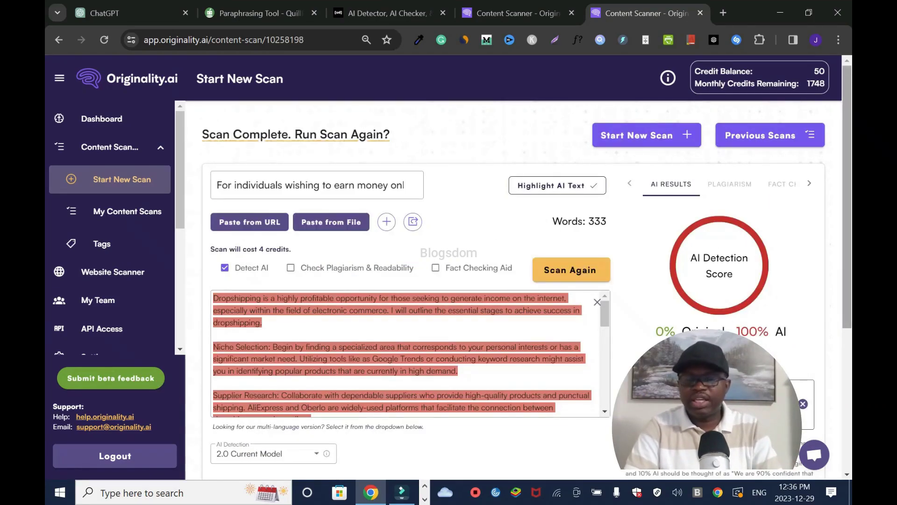
Copy the original dropshipping article from the ChatGPT conversation.
left_click(388, 14)
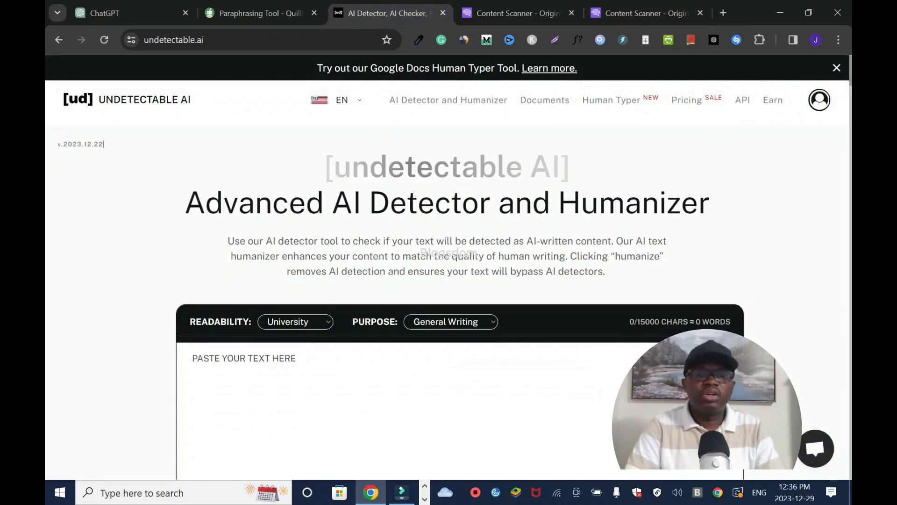
key("ctrl+1")
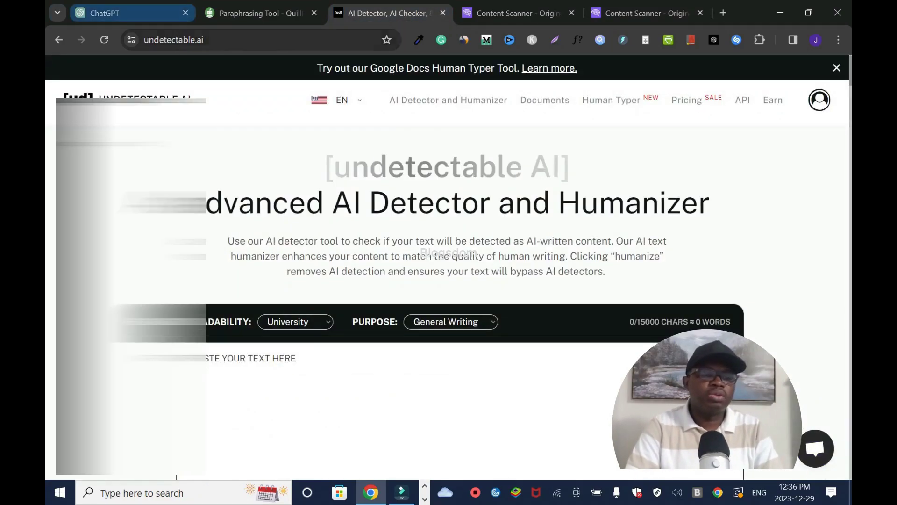
right_click(496, 172)
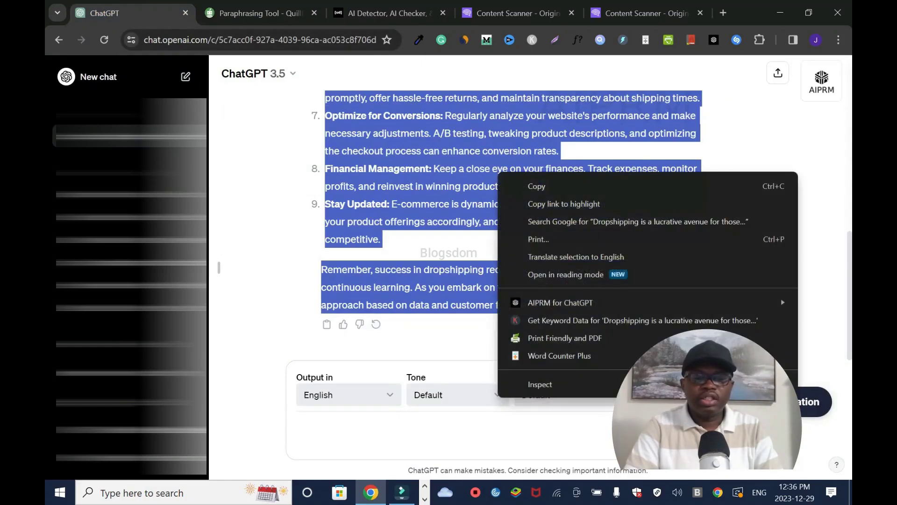
left_click(514, 186)
scroll(496, 187, "up", 9)
right_click(414, 181)
left_click(435, 195)
Close the browser tab with the Academic paraphrase scan and open a blank Originality.ai scan in a new tab.
key("ctrl+5")
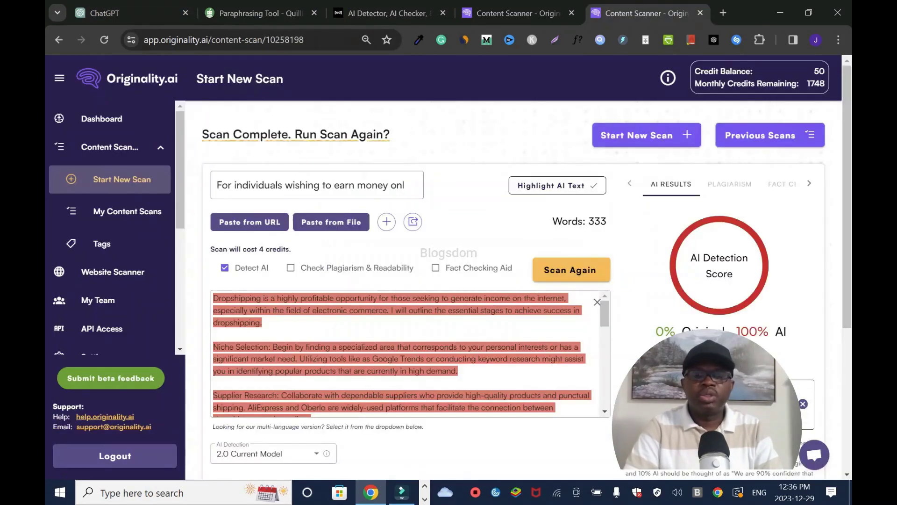
key("ctrl+w")
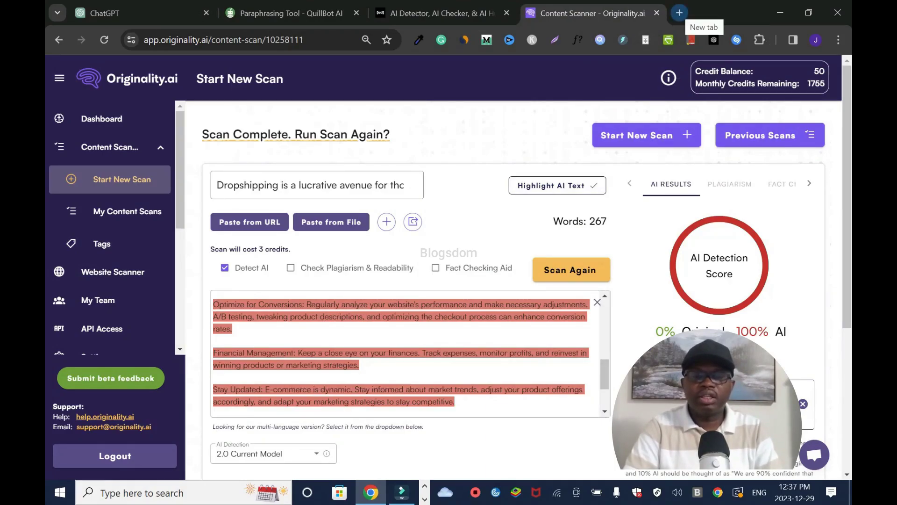
left_click(679, 12)
left_click(589, 329)
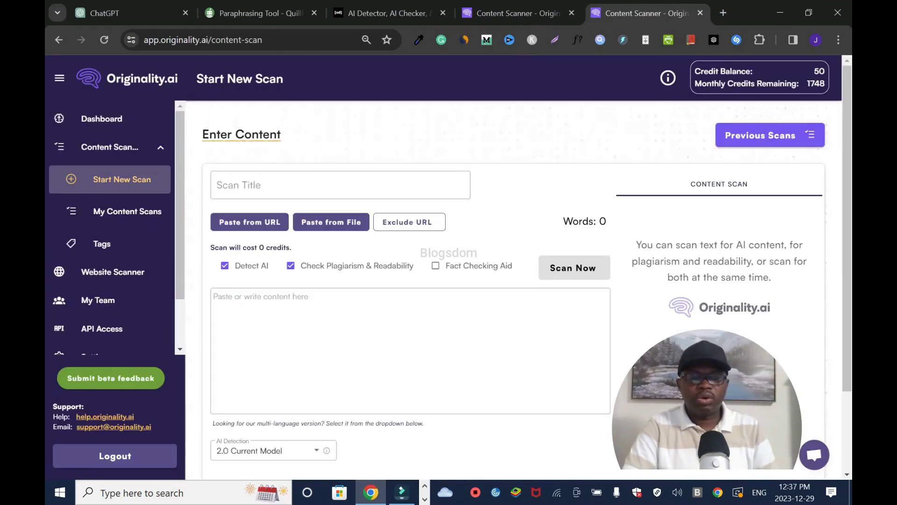
Switch to Undetectable AI, paste the original ChatGPT article and check it for AI.
left_click(386, 13)
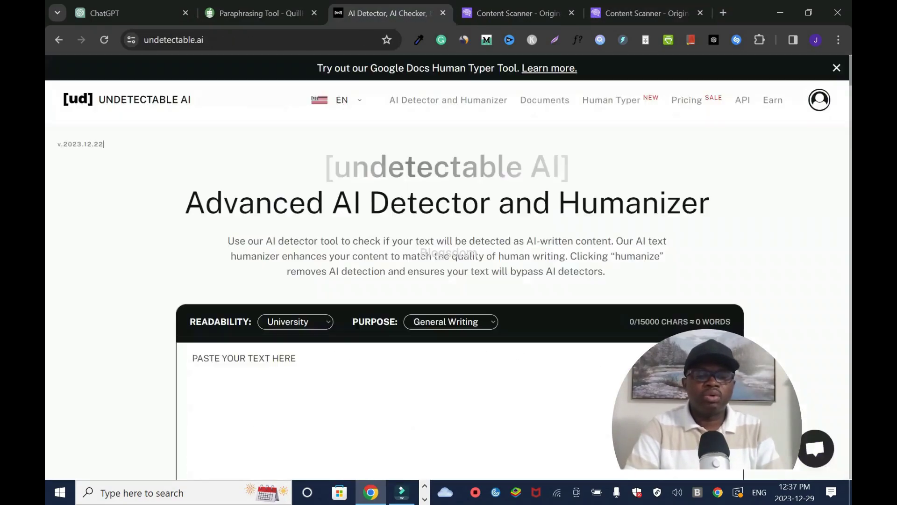
left_click(192, 358)
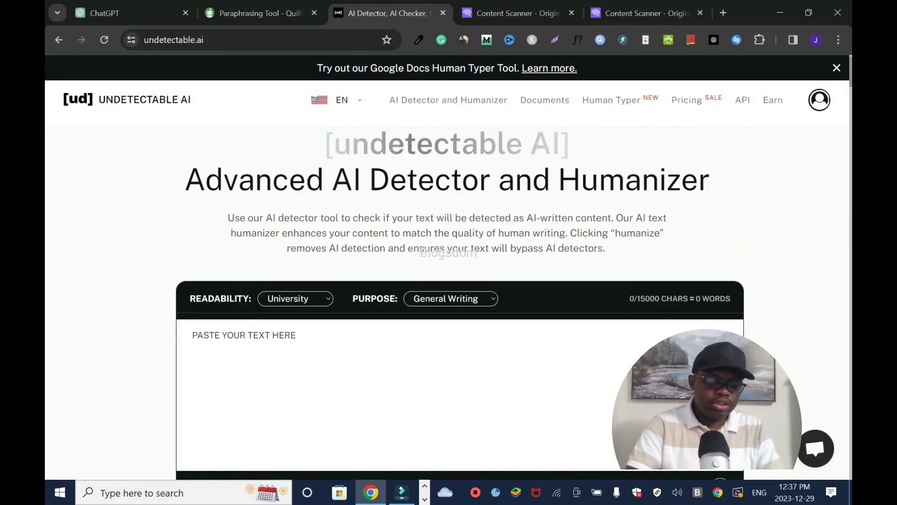
key("ctrl+v")
scroll(449, 280, "down", 4)
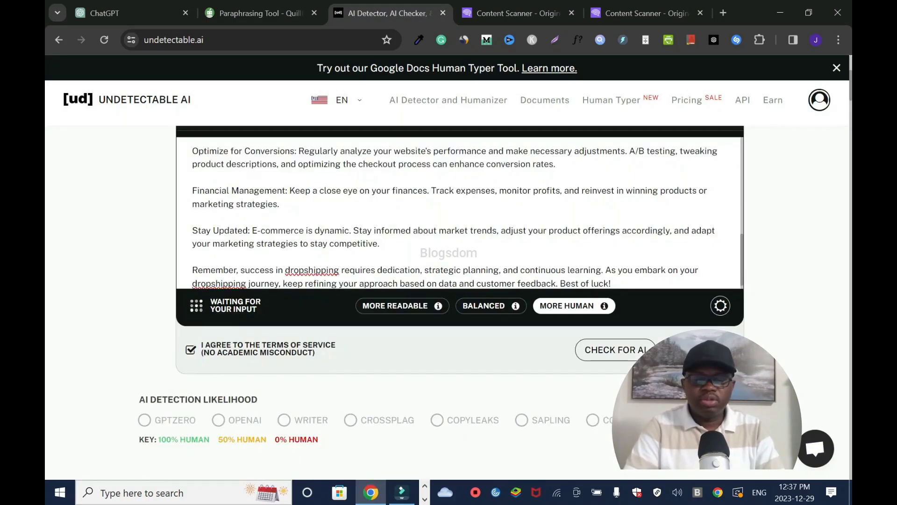
left_click(616, 350)
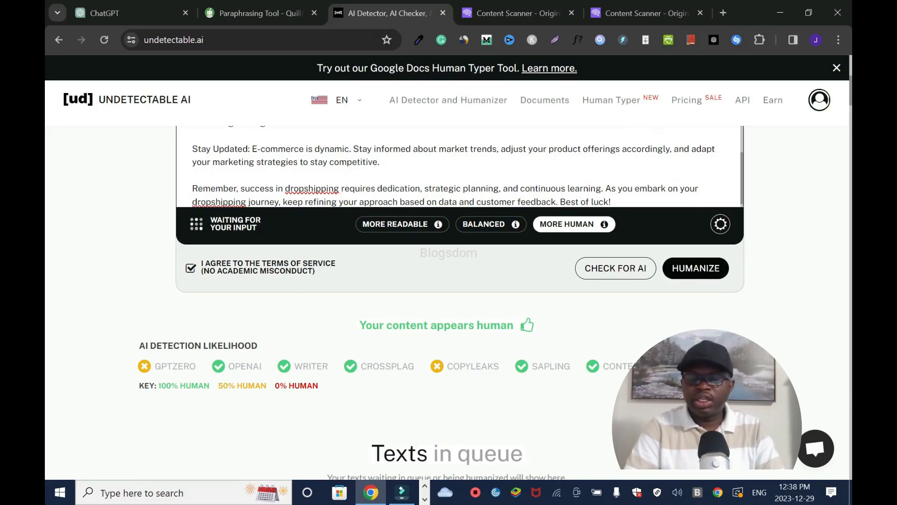
Humanize the article in Undetectable AI with the More Human setting and copy the output.
scroll(449, 303, "down", 15)
scroll(448, 303, "up", 18)
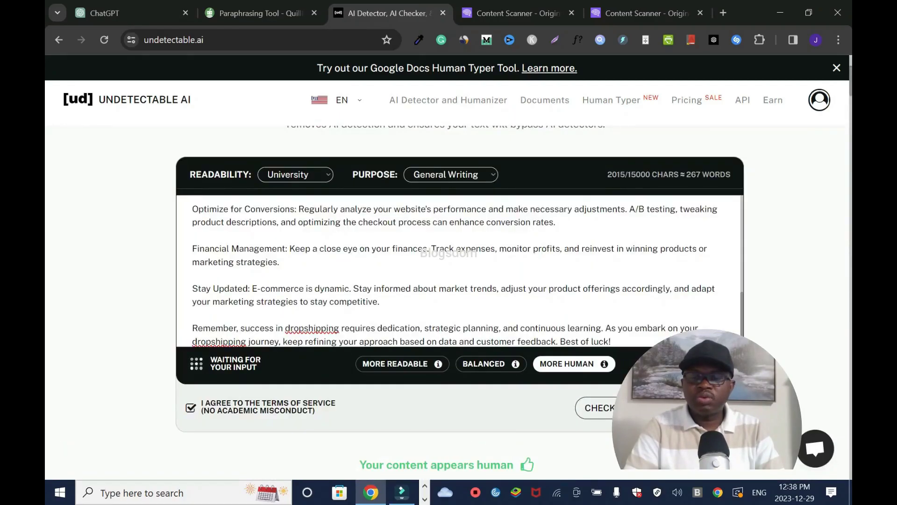
scroll(449, 299, "down", 3)
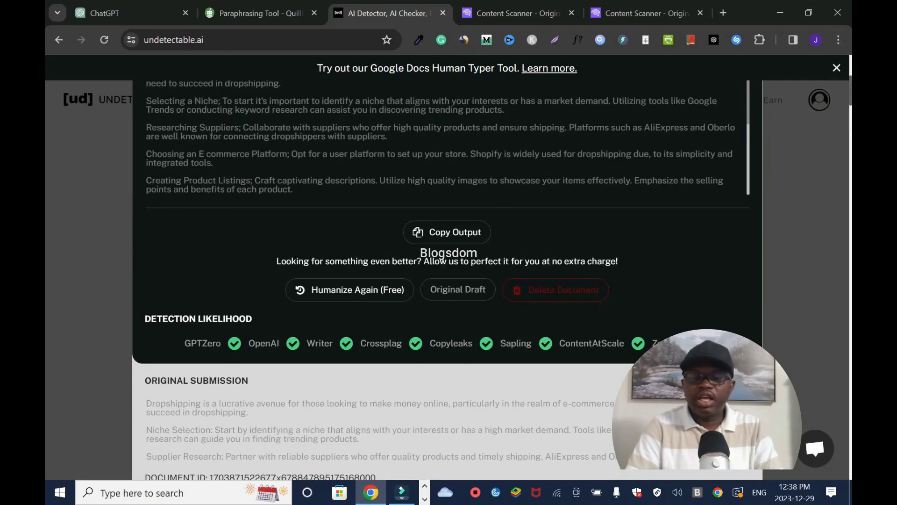
scroll(449, 280, "up", 3)
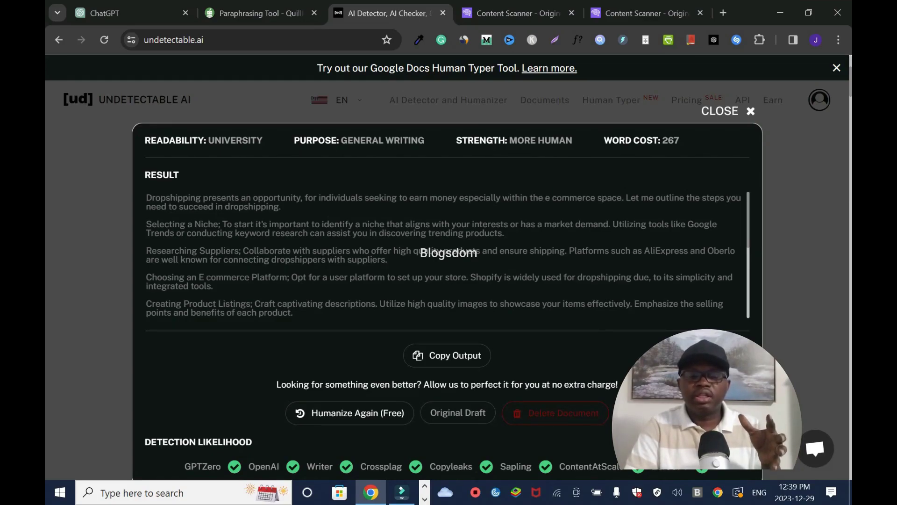
left_click(447, 355)
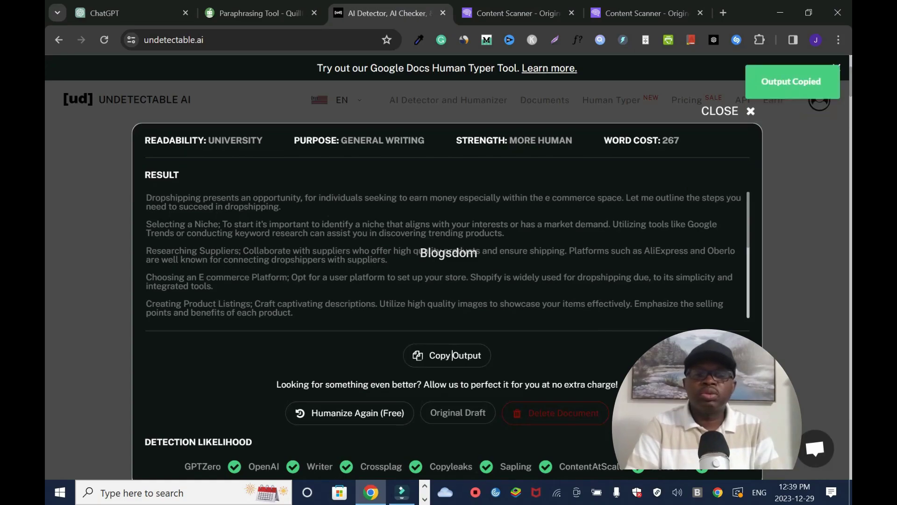
In the blank Originality.ai scan, turn off Check Plagiarism & Readability, paste the humanized article and scan it.
left_click(645, 13)
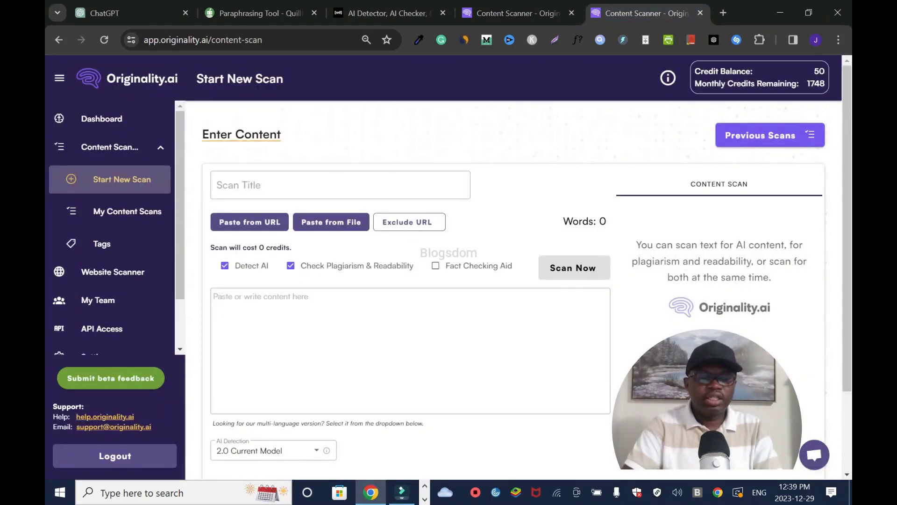
left_click(327, 332)
left_click(290, 266)
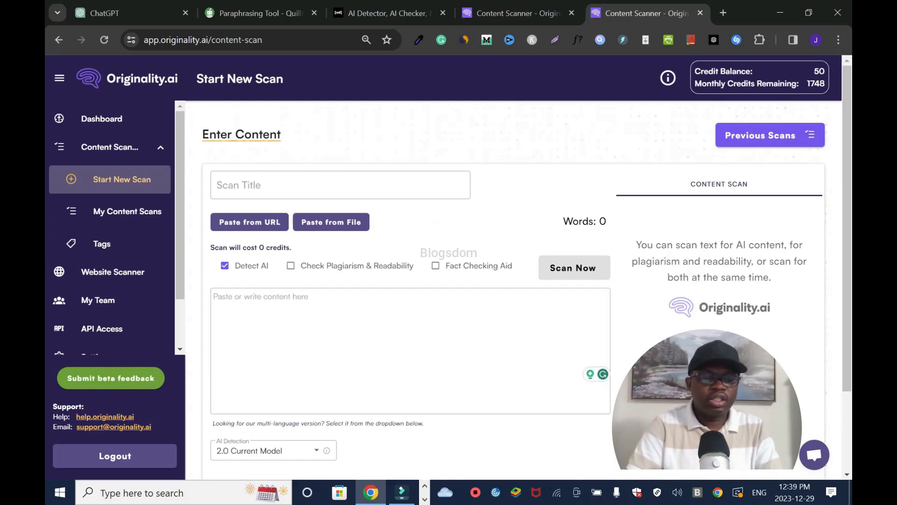
left_click(313, 327)
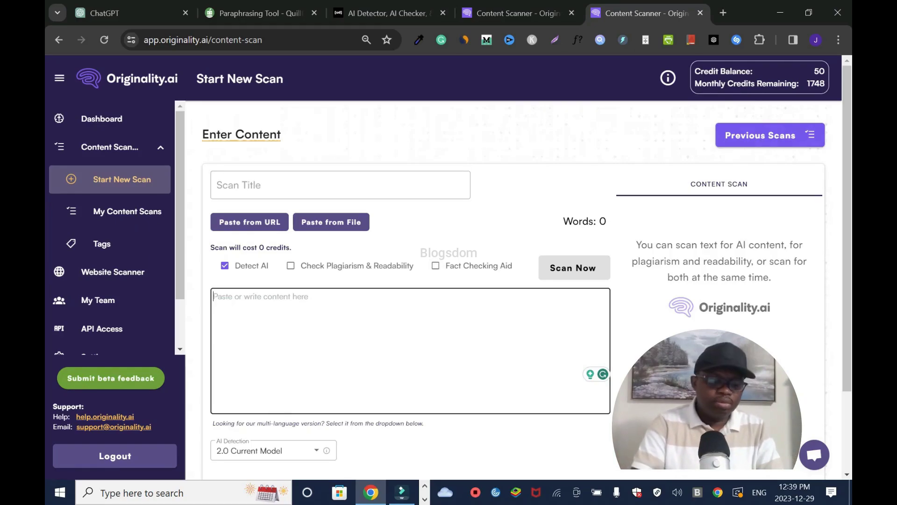
key("ctrl+v")
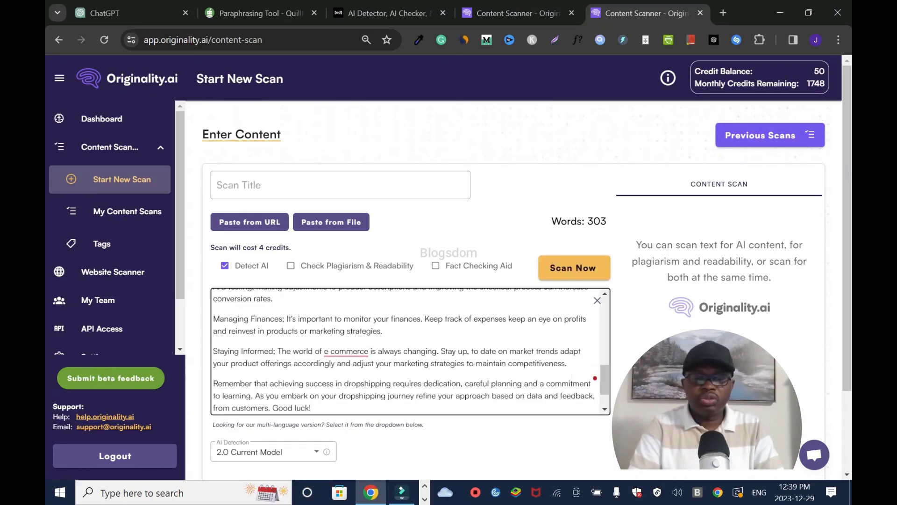
scroll(513, 243, "down", 1)
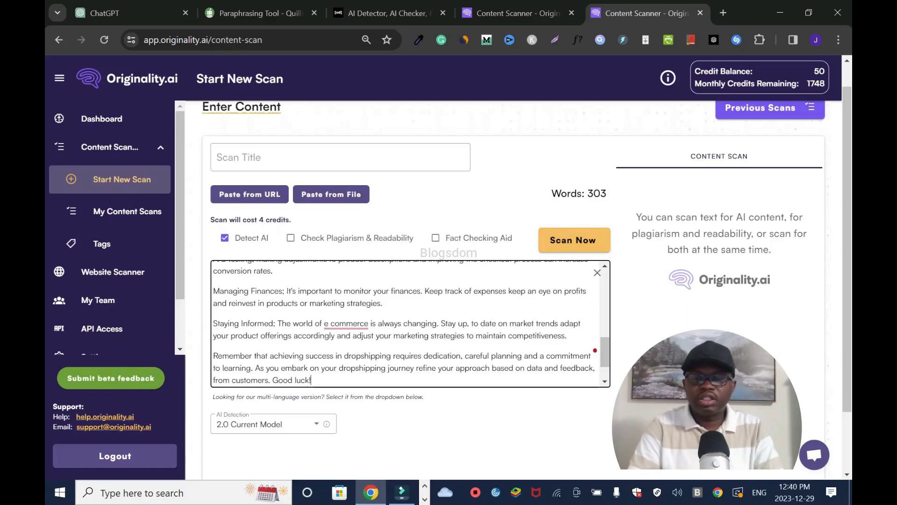
left_click(573, 240)
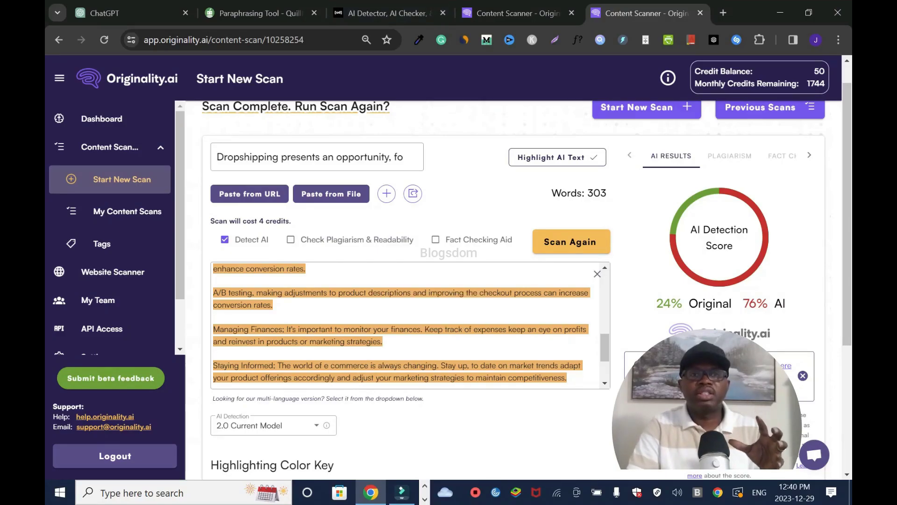
Return to Undetectable AI, humanize the article again for free and copy the second draft.
left_click(383, 13)
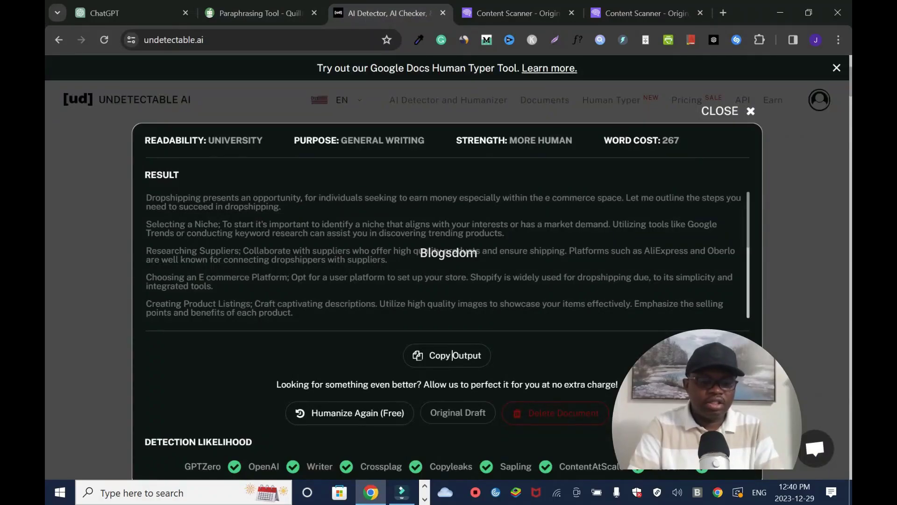
left_click(391, 412)
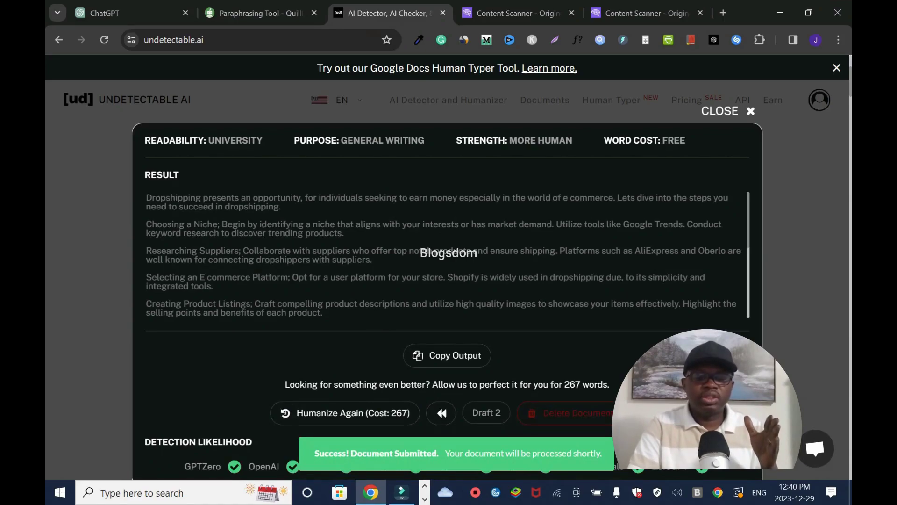
left_click(447, 355)
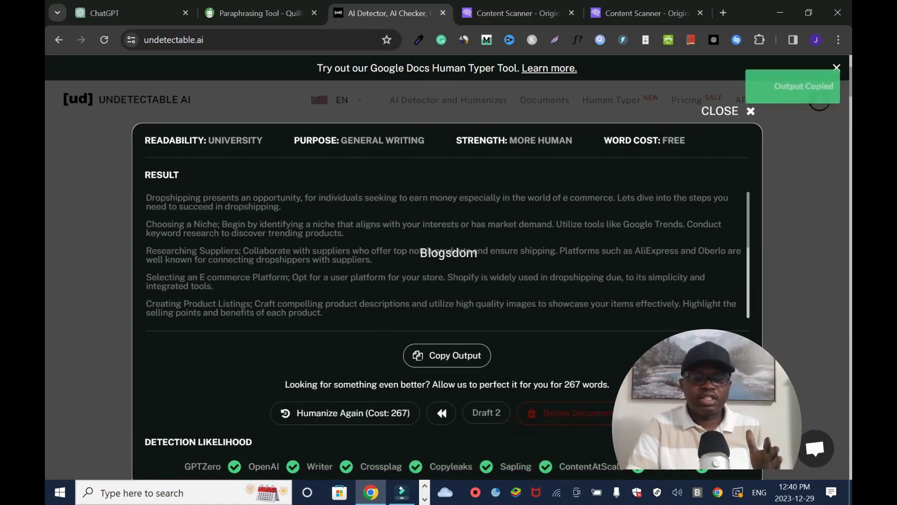
Start a new Originality.ai scan in a separate tab, paste the second humanized draft, turn off Check Plagiarism & Readability and scan it.
left_click(645, 13)
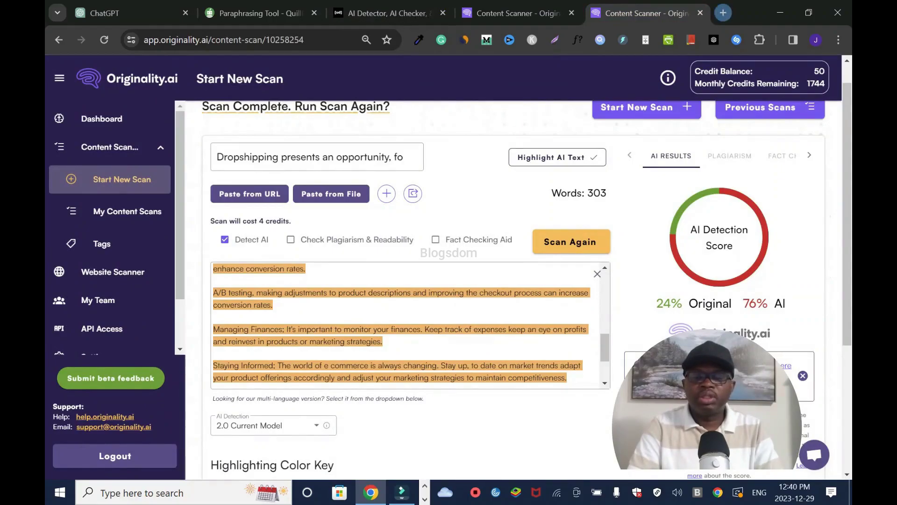
left_click(723, 13)
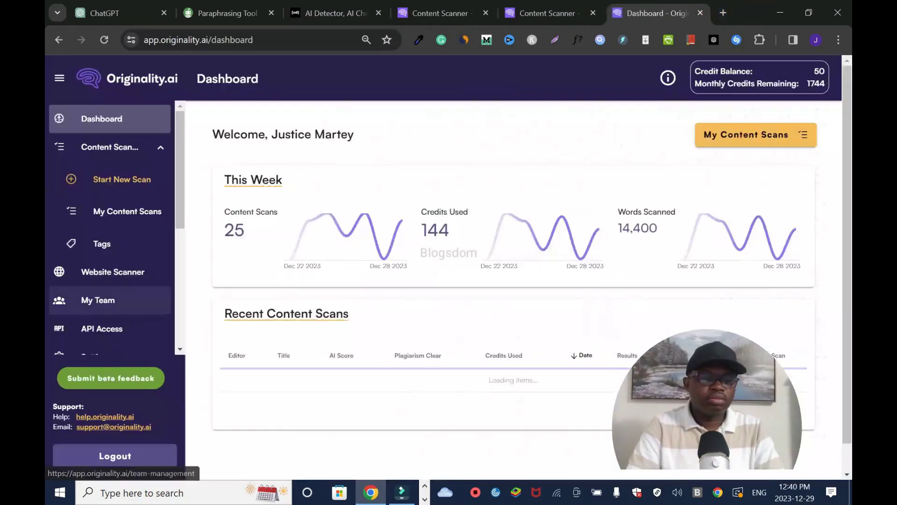
left_click(121, 179)
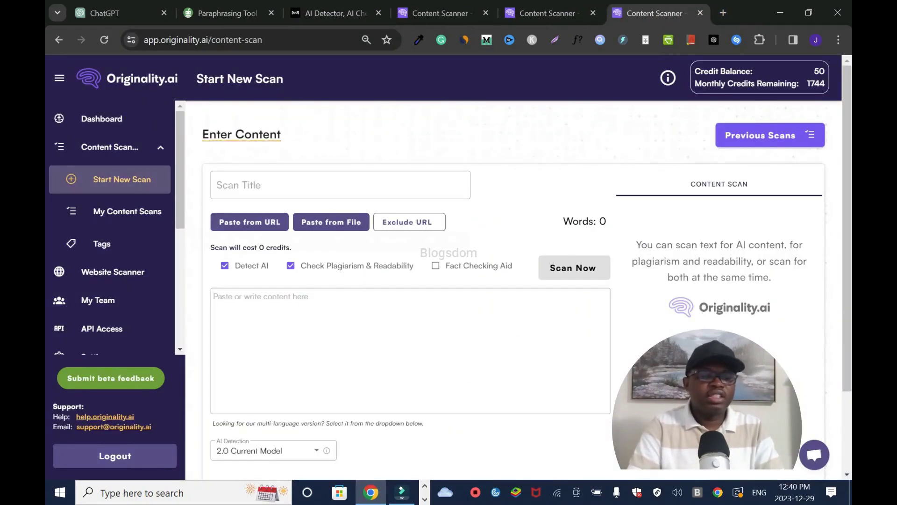
key("ctrl+v")
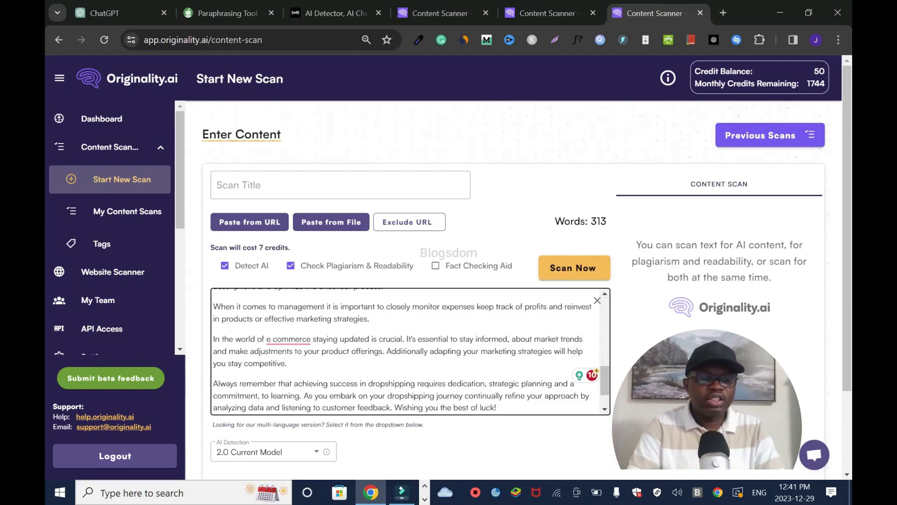
left_click_drag(604, 381, 605, 312)
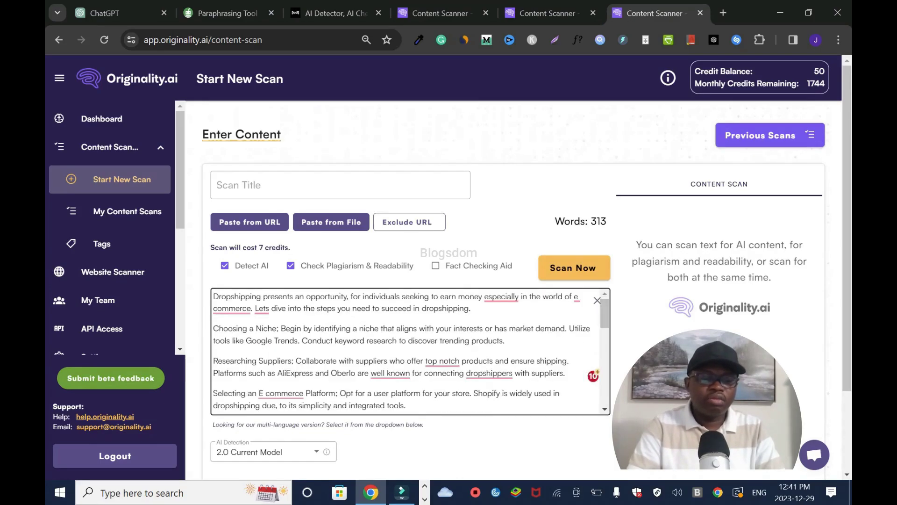
left_click(291, 265)
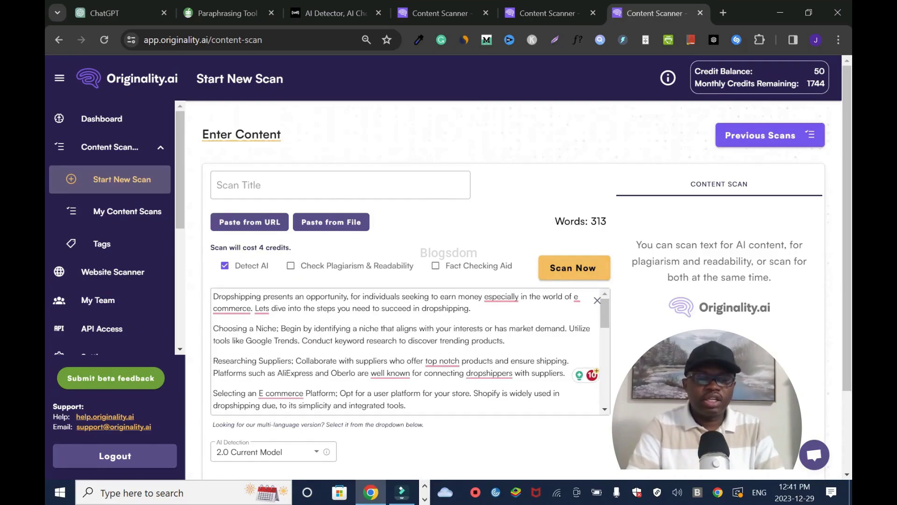
left_click(574, 268)
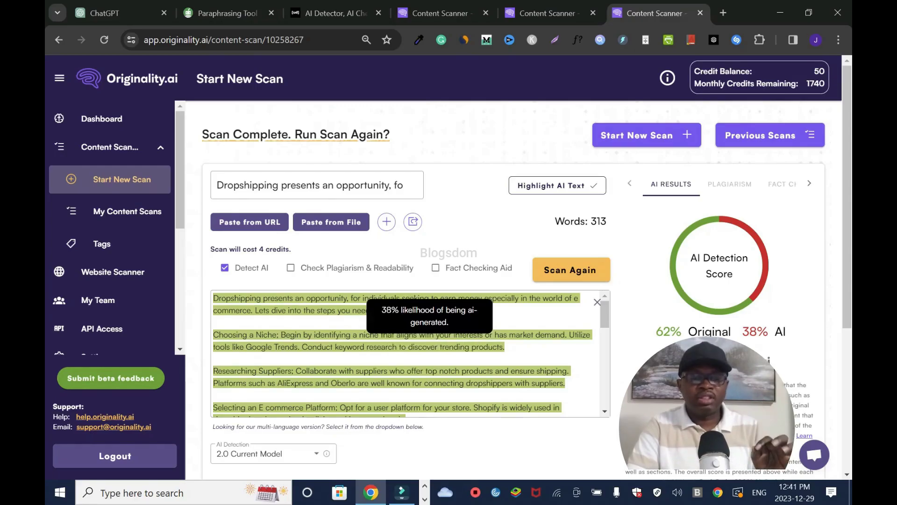
left_click(336, 13)
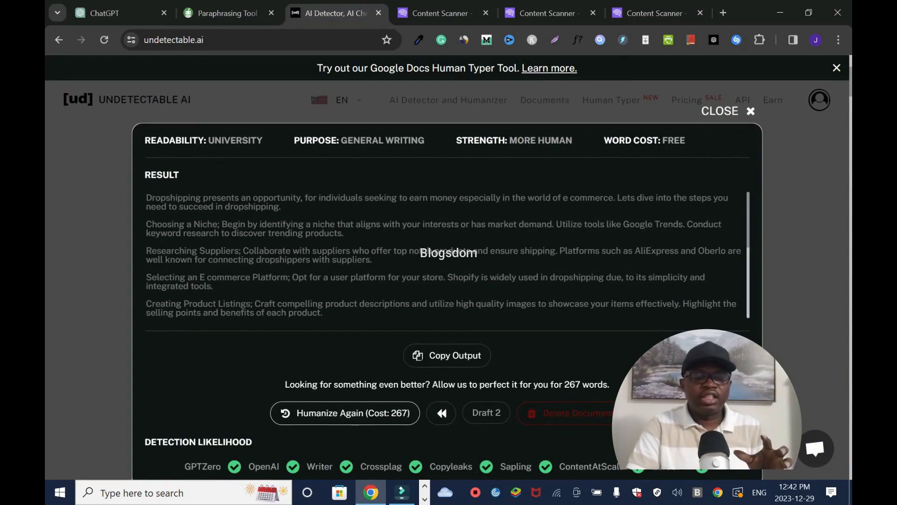
key("ctrl+6")
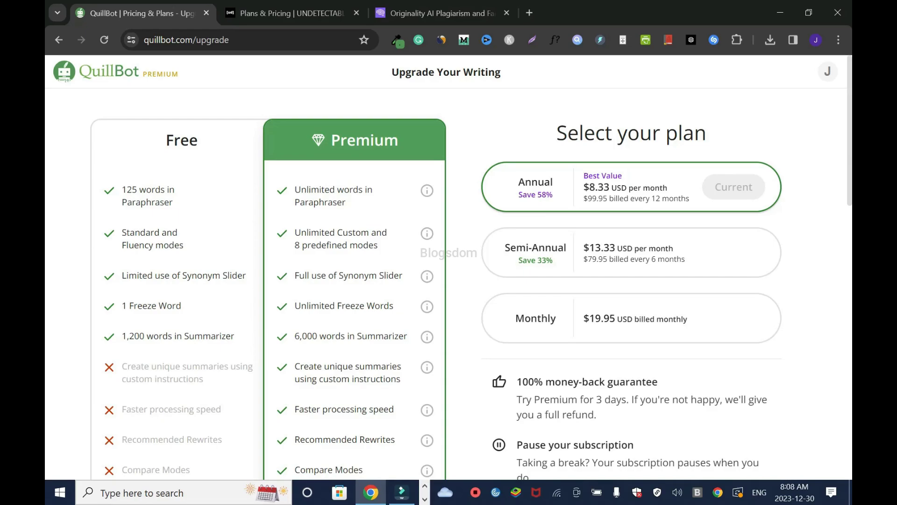
Examine QuillBot's Free and Premium plan features and its annual, semi-annual and monthly prices.
scroll(436, 295, "down", 1)
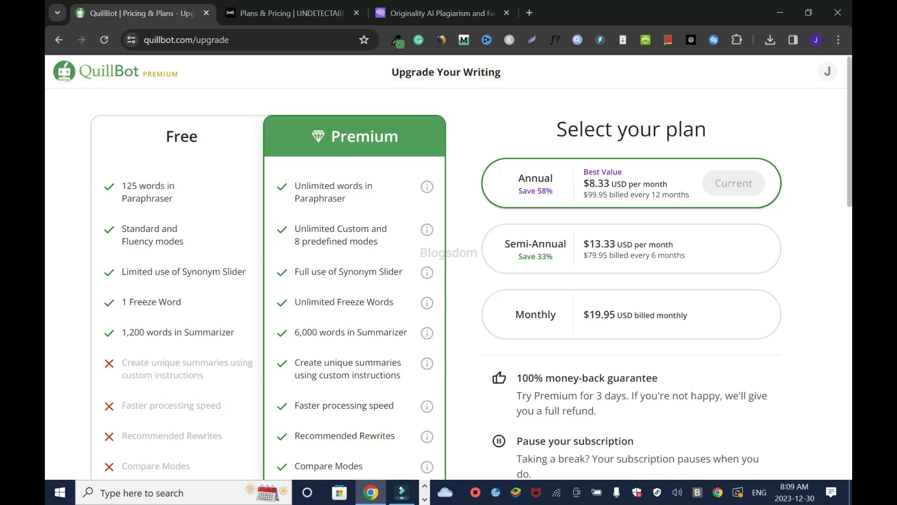
scroll(447, 281, "down", 5)
scroll(448, 280, "up", 3)
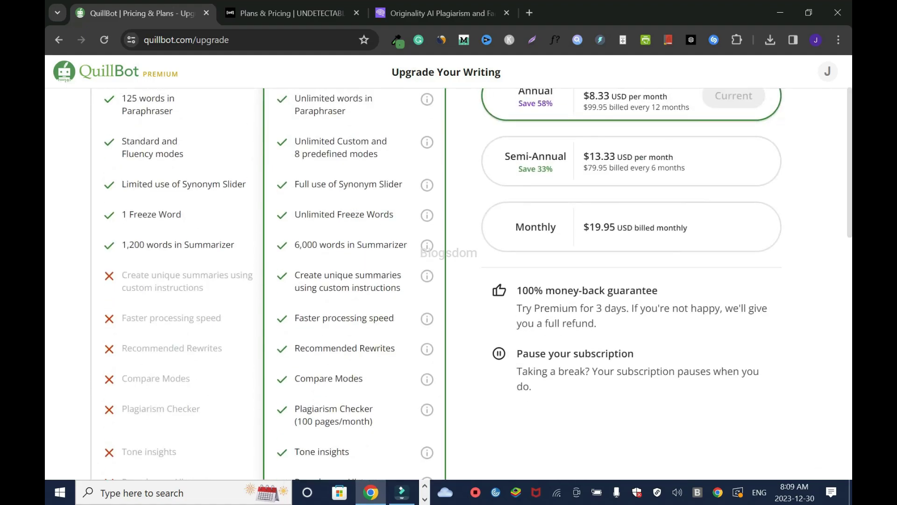
scroll(448, 280, "up", 2)
scroll(448, 281, "down", 1)
scroll(448, 280, "up", 1)
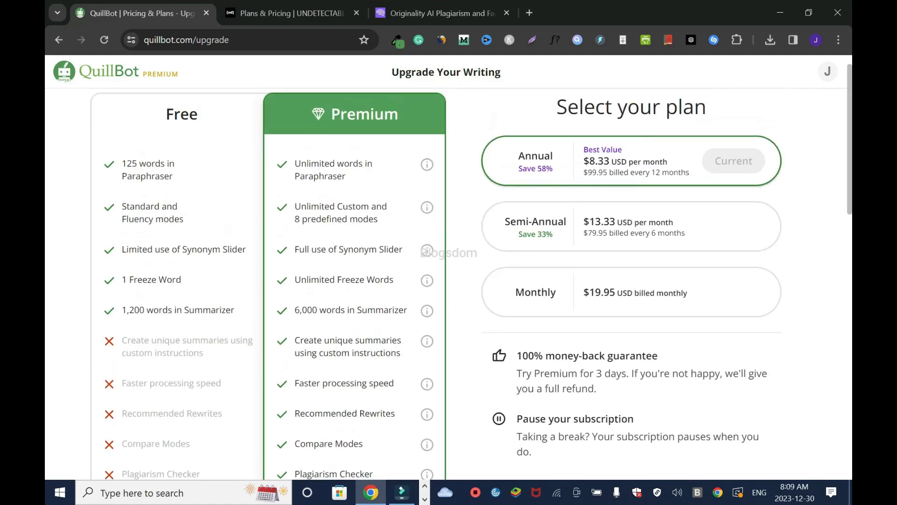
scroll(436, 284, "down", 1)
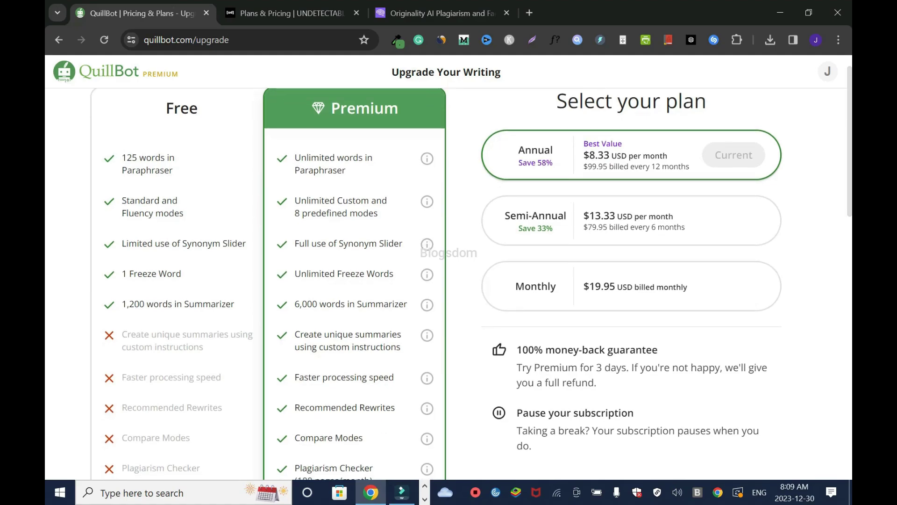
scroll(436, 284, "down", 3)
scroll(436, 283, "up", 2)
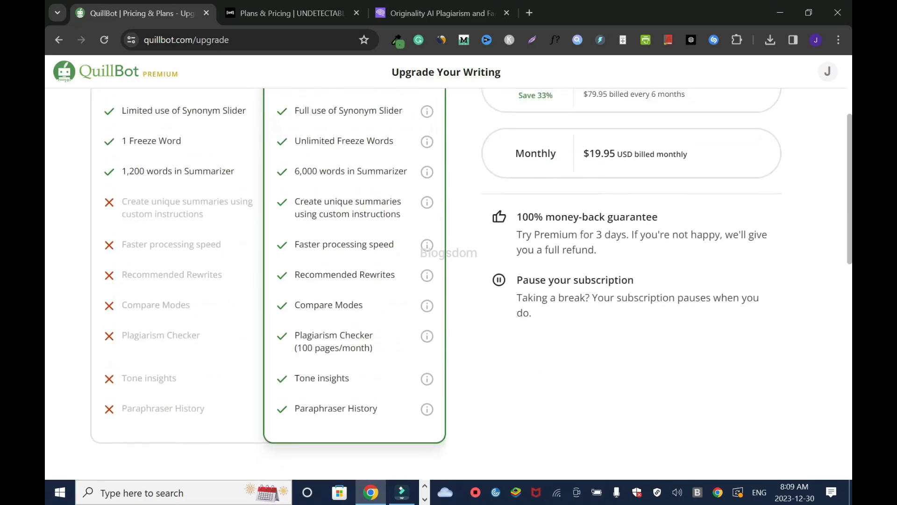
scroll(436, 284, "up", 2)
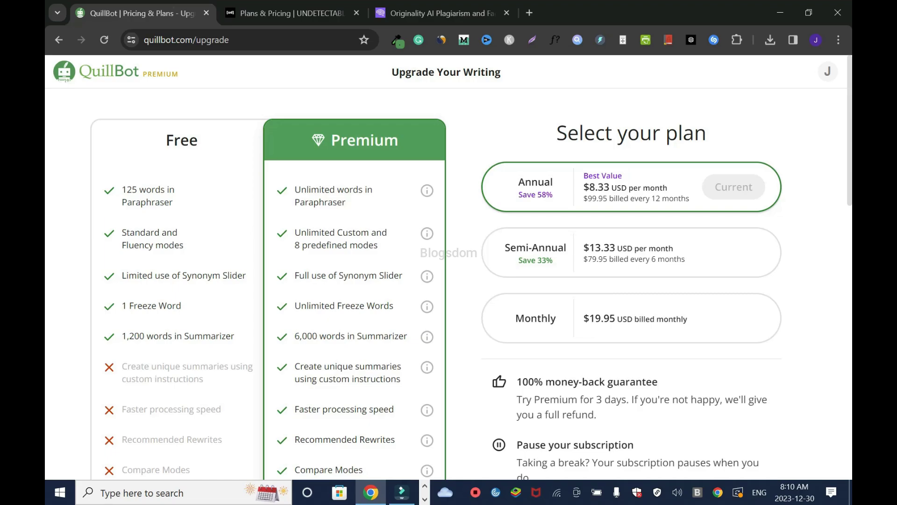
scroll(436, 294, "down", 1)
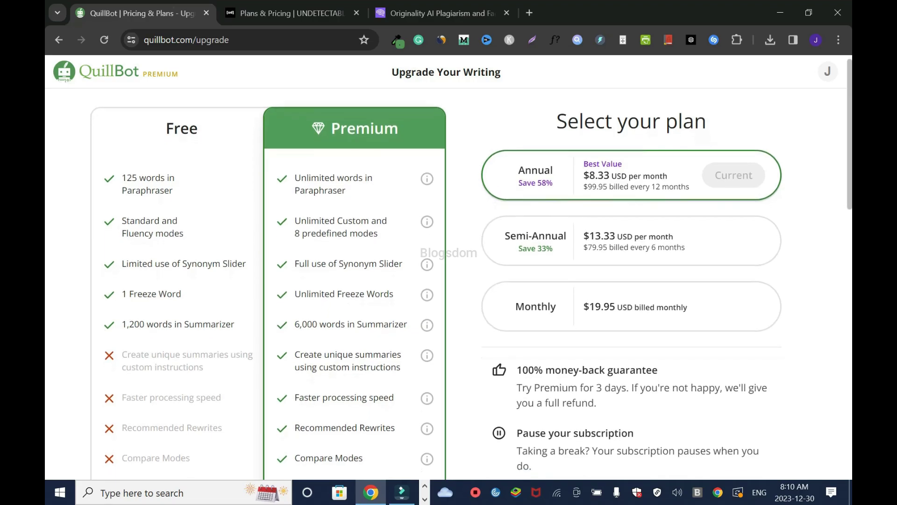
scroll(448, 289, "up", 1)
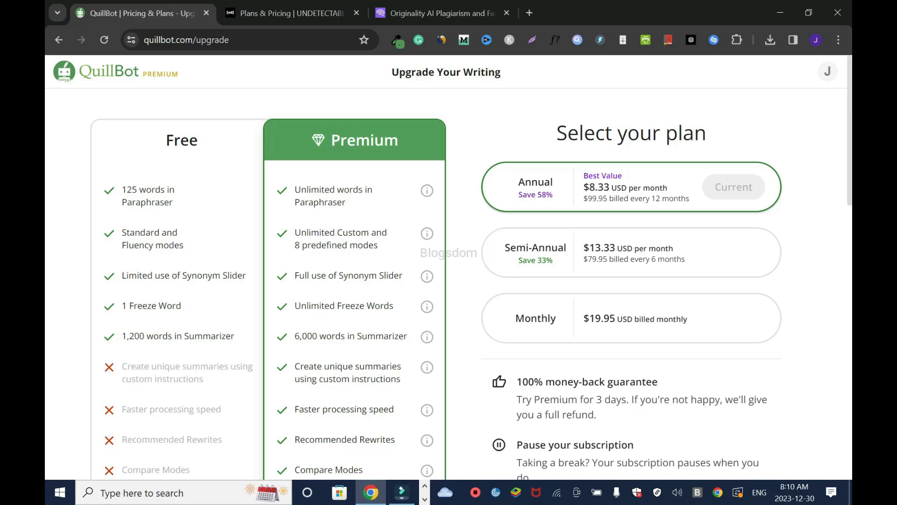
scroll(448, 280, "down", 2)
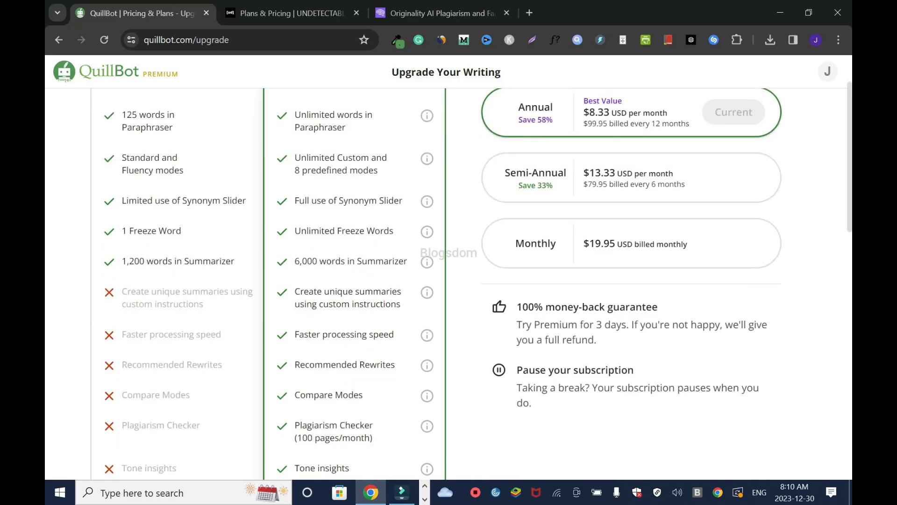
Switch to Undetectable AI's pricing page and preview the Monthly plan at 20,000 words and higher, ending back at 10,000 words per month.
key("ctrl+Tab")
scroll(448, 280, "down", 2)
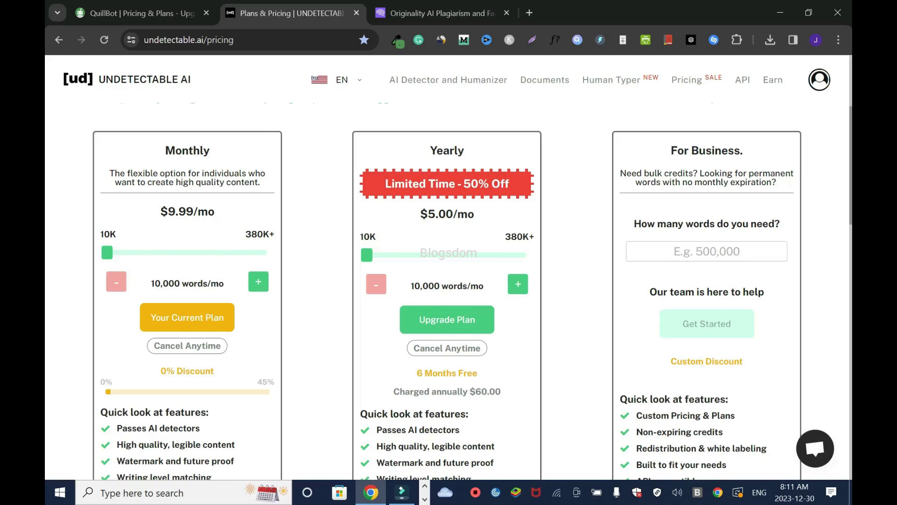
left_click(258, 281)
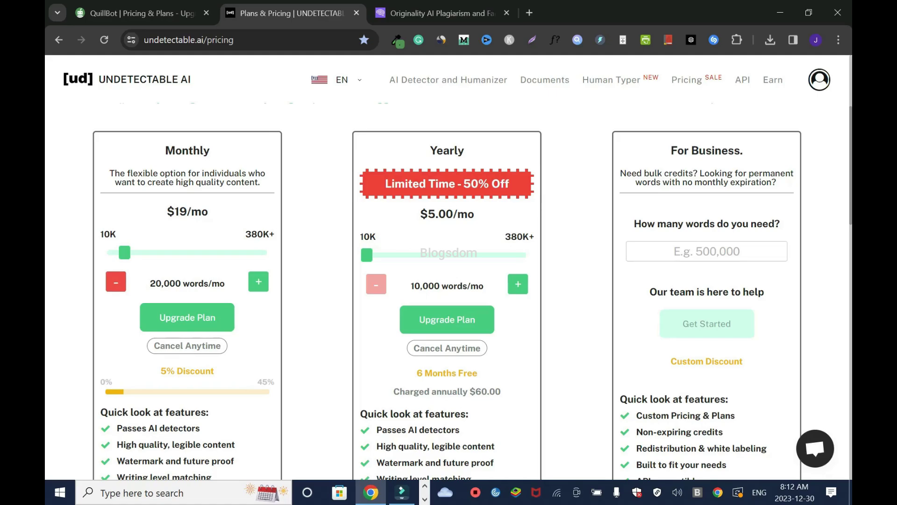
left_click(259, 281)
left_click_drag(142, 253, 266, 252)
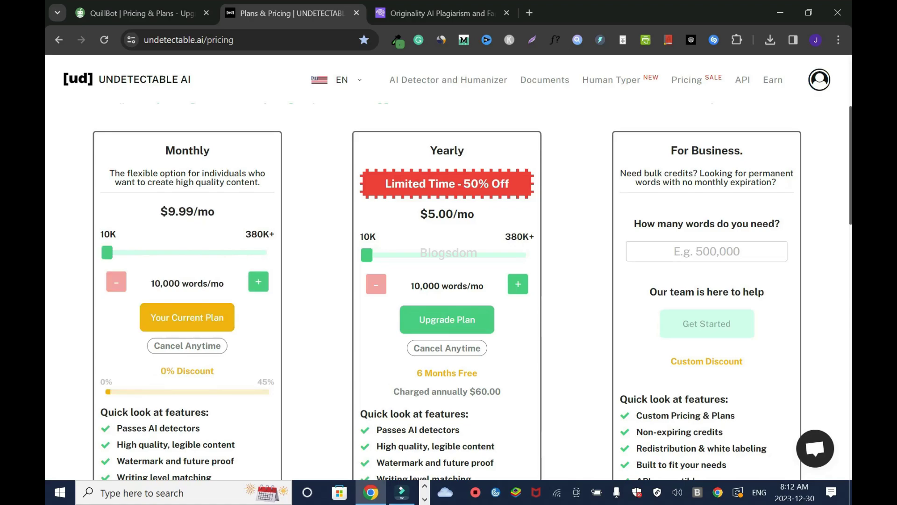
Review Undetectable AI's plan features, preview the Yearly plan at 20,000 words per month and return it to 10,000.
scroll(447, 280, "down", 3)
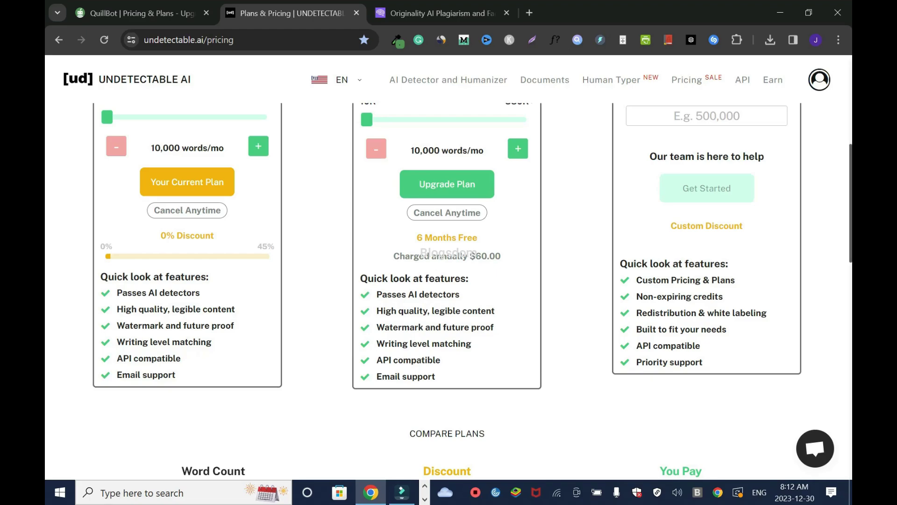
scroll(447, 290, "up", 3)
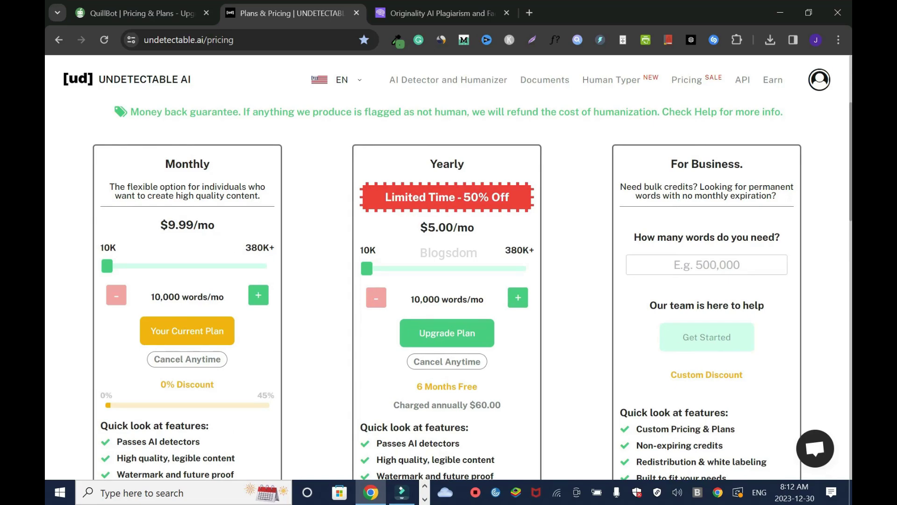
left_click(517, 298)
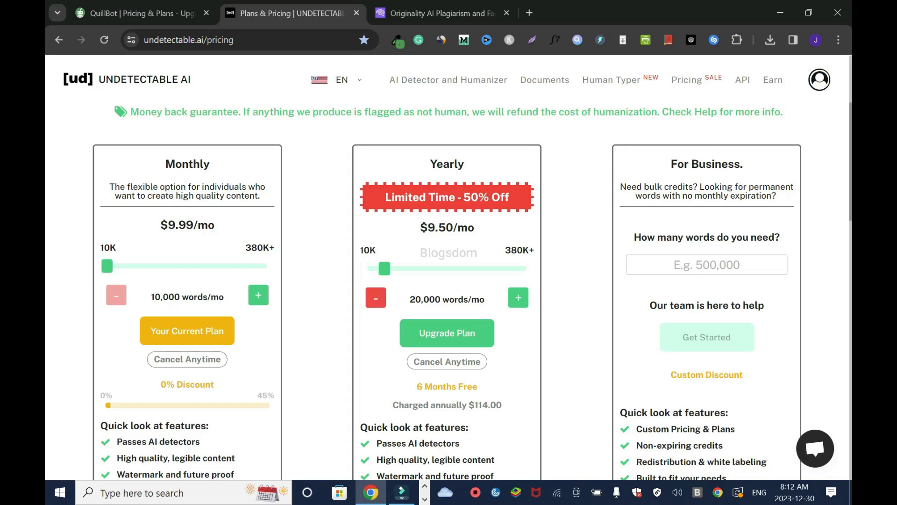
key("Left")
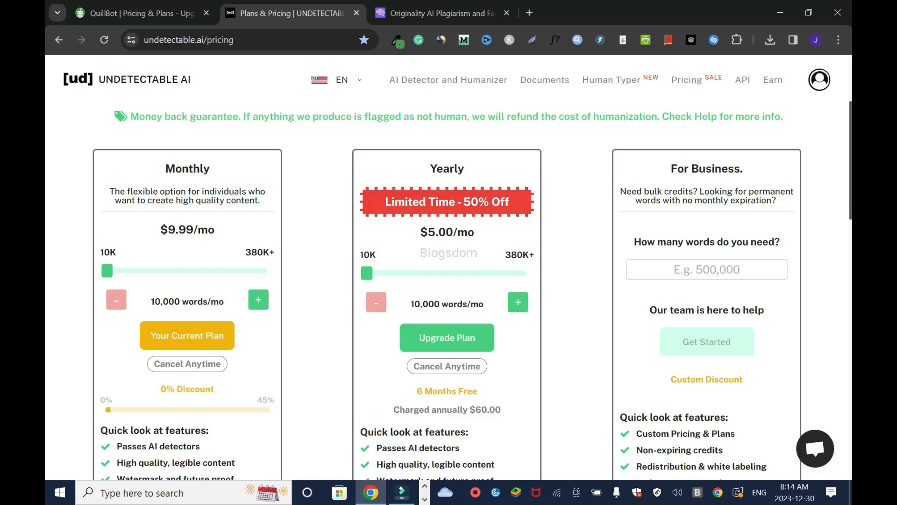
scroll(448, 290, "down", 1)
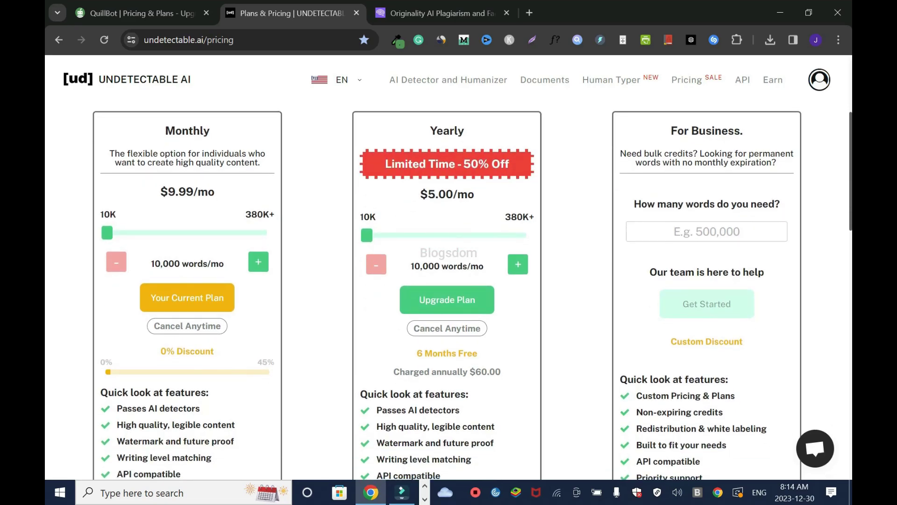
scroll(447, 292, "down", 1)
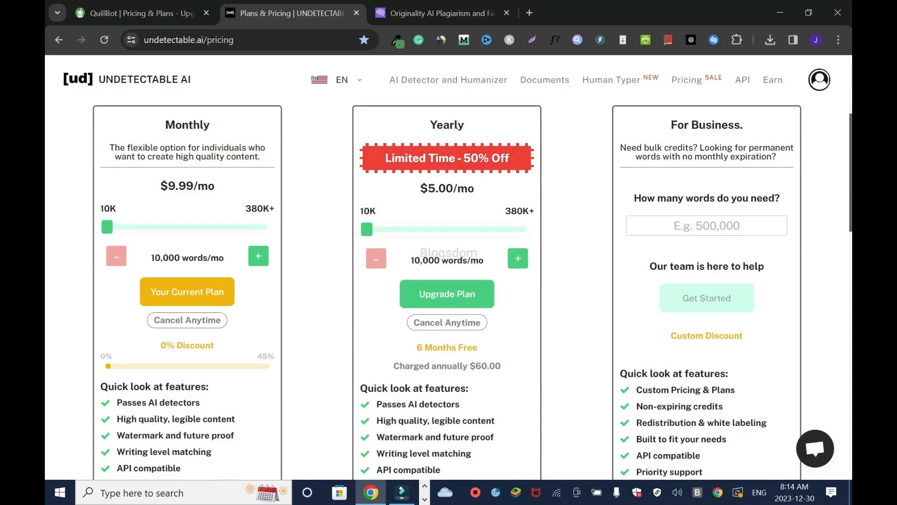
scroll(449, 290, "down", 3)
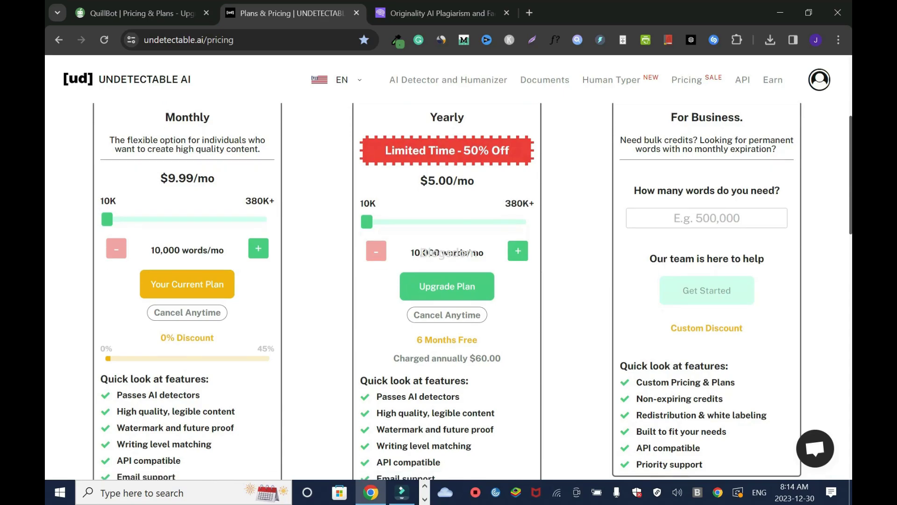
scroll(449, 290, "up", 5)
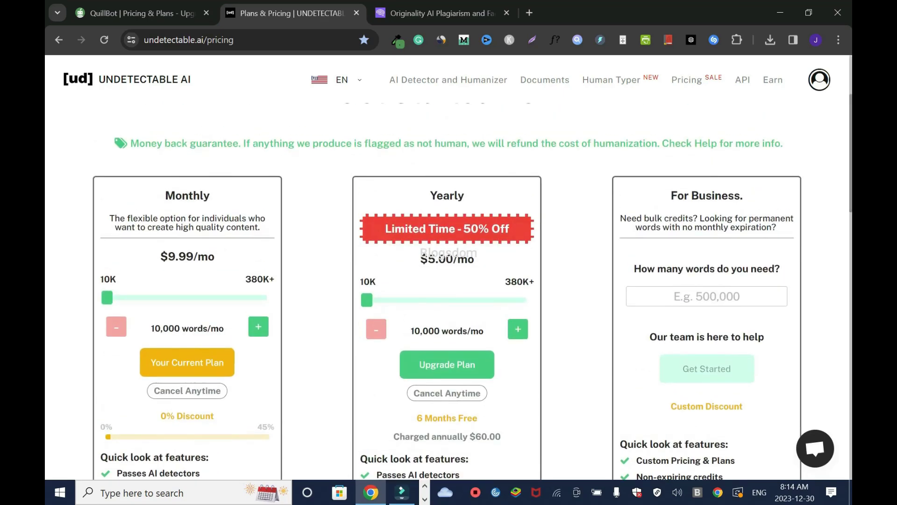
scroll(449, 289, "down", 1)
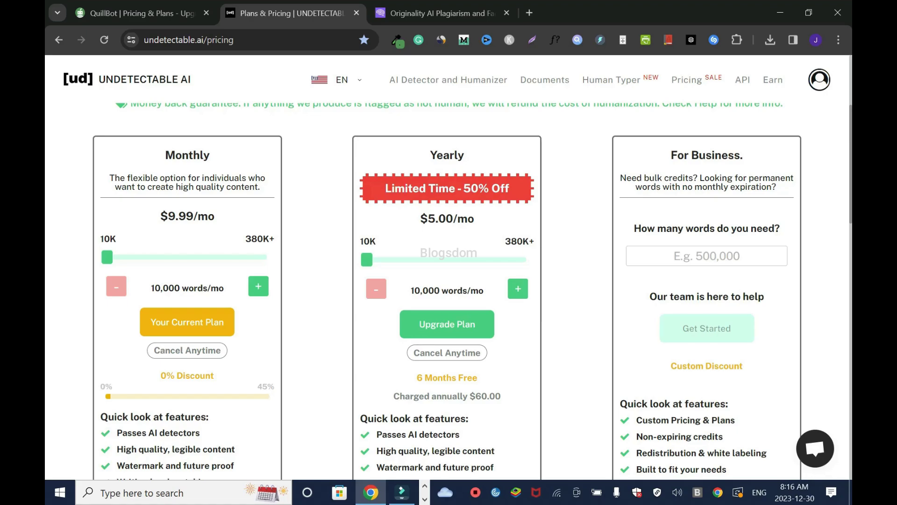
Switch to Originality.ai's pricing page to examine its one-time and monthly plans.
key("ctrl+Tab")
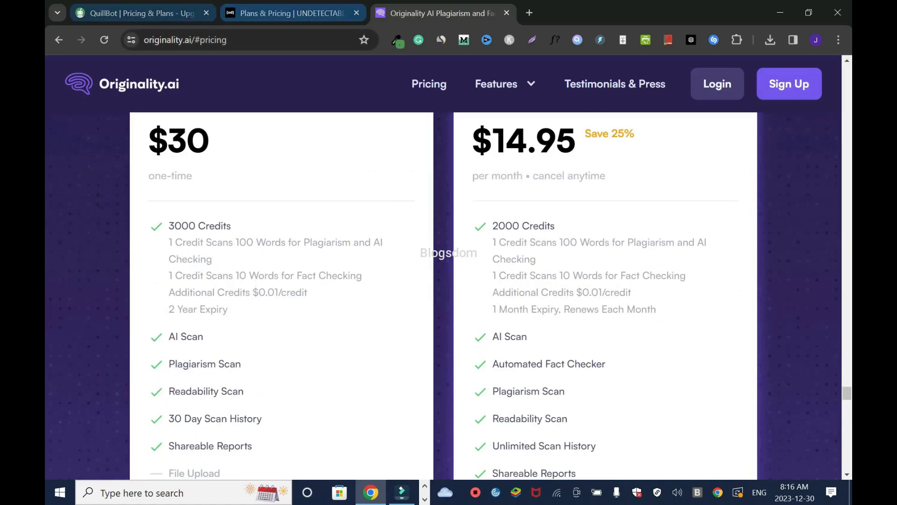